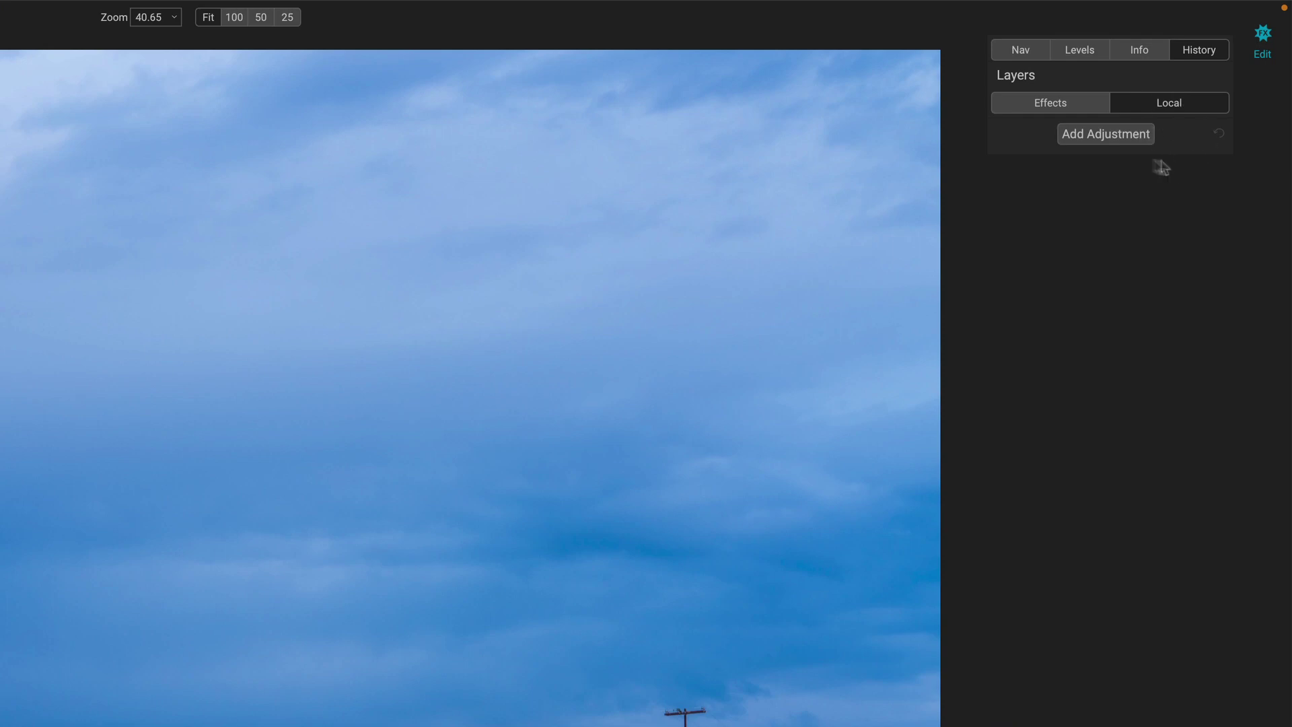
Step: Add a new local adjustment layer, hide the side panels, and switch to Linear Top gradient masking
{"action": "left_click", "coordinate": [1102, 134]}
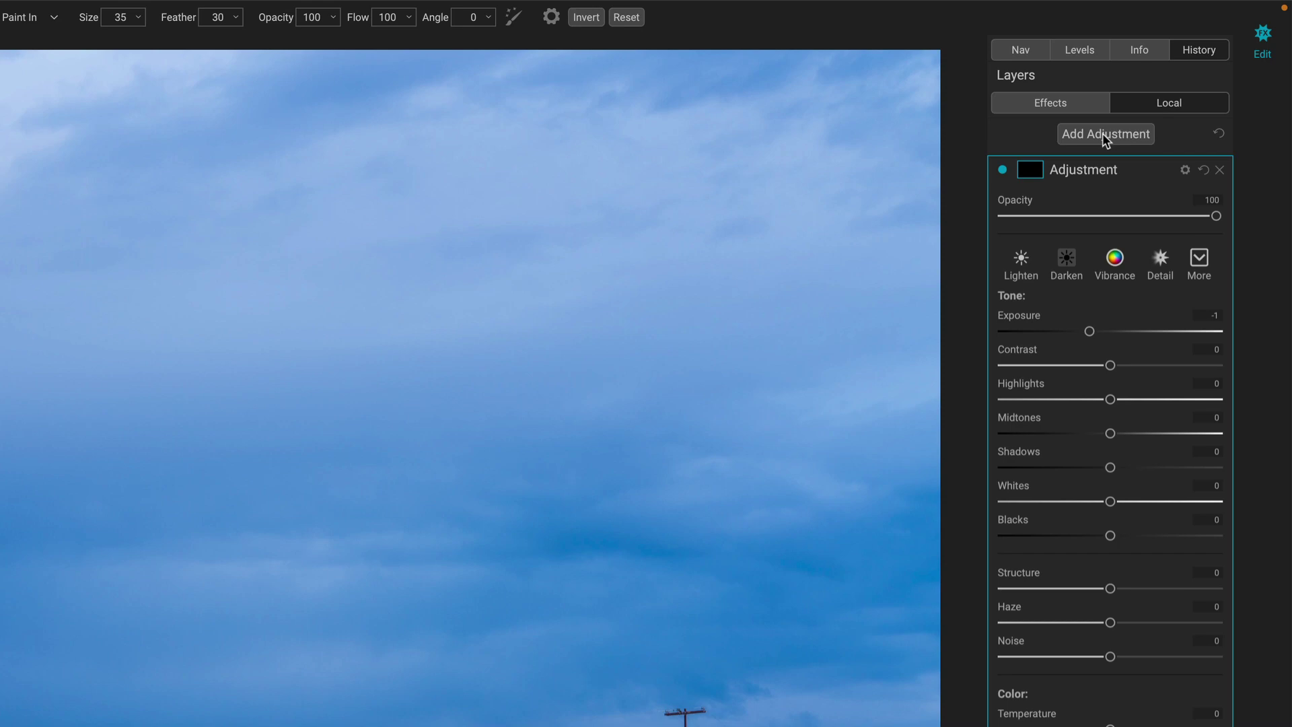
{"action": "key", "text": "Tab"}
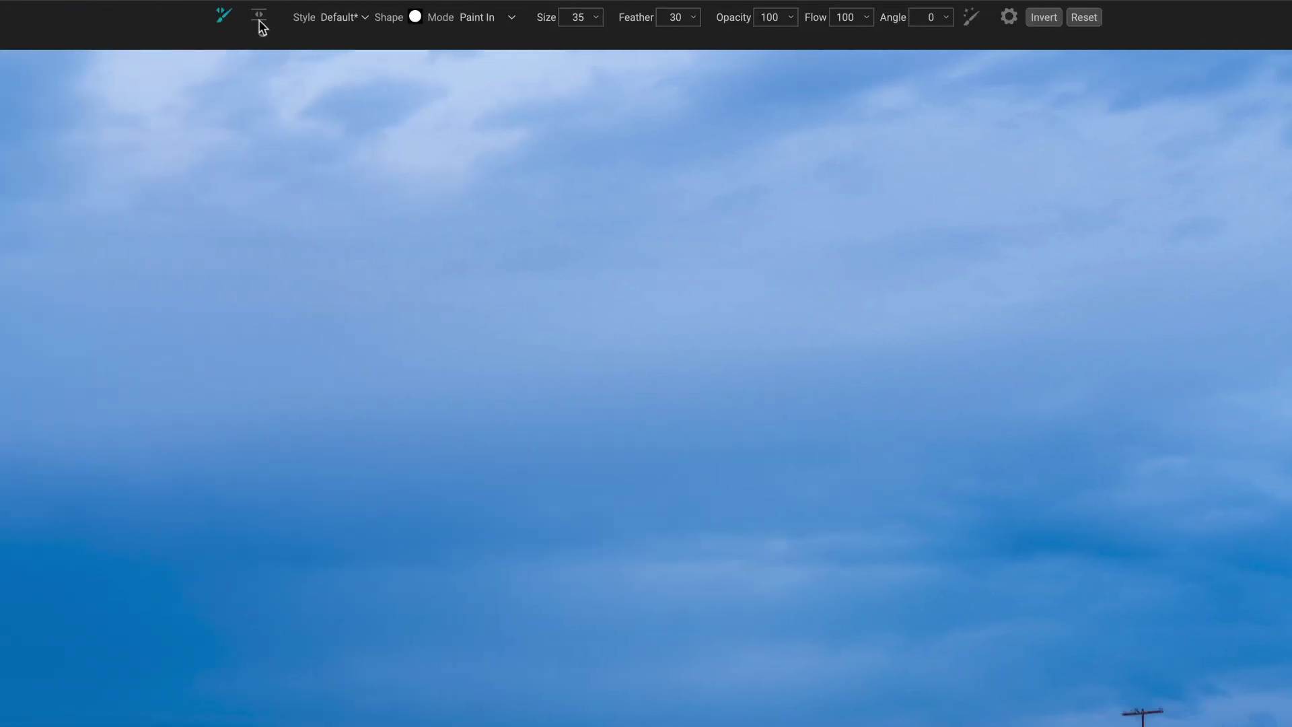
{"action": "left_click", "coordinate": [260, 22]}
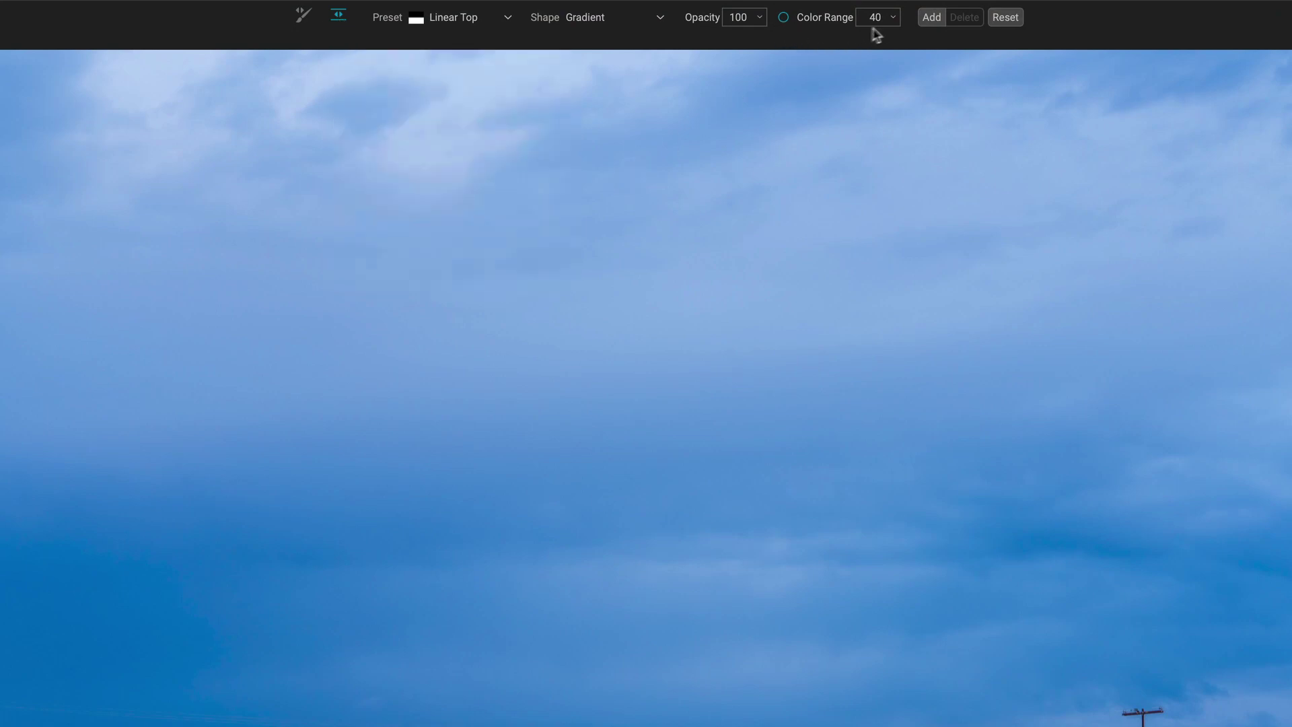
Step: Try the gradient's Color Range tolerance between about 22 and 39
{"action": "left_click", "coordinate": [893, 21]}
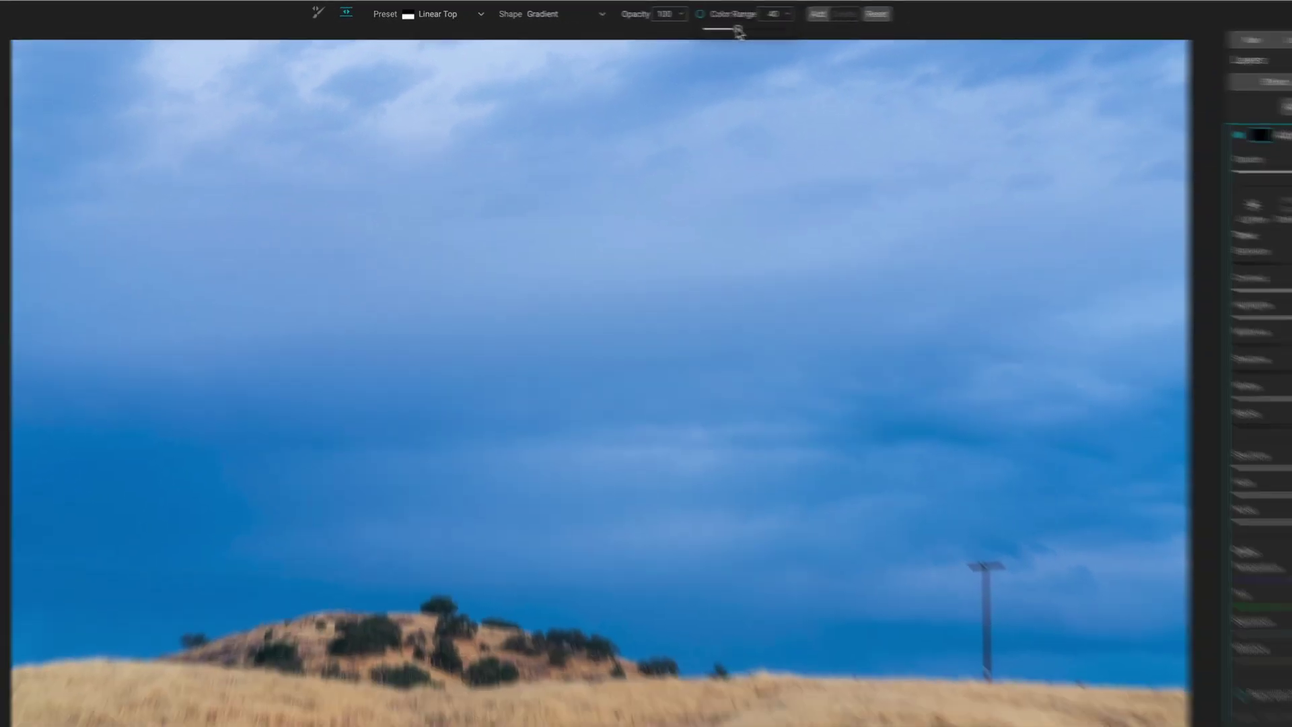
{"action": "left_click_drag", "start_coordinate": [830, 36], "coordinate": [810, 36]}
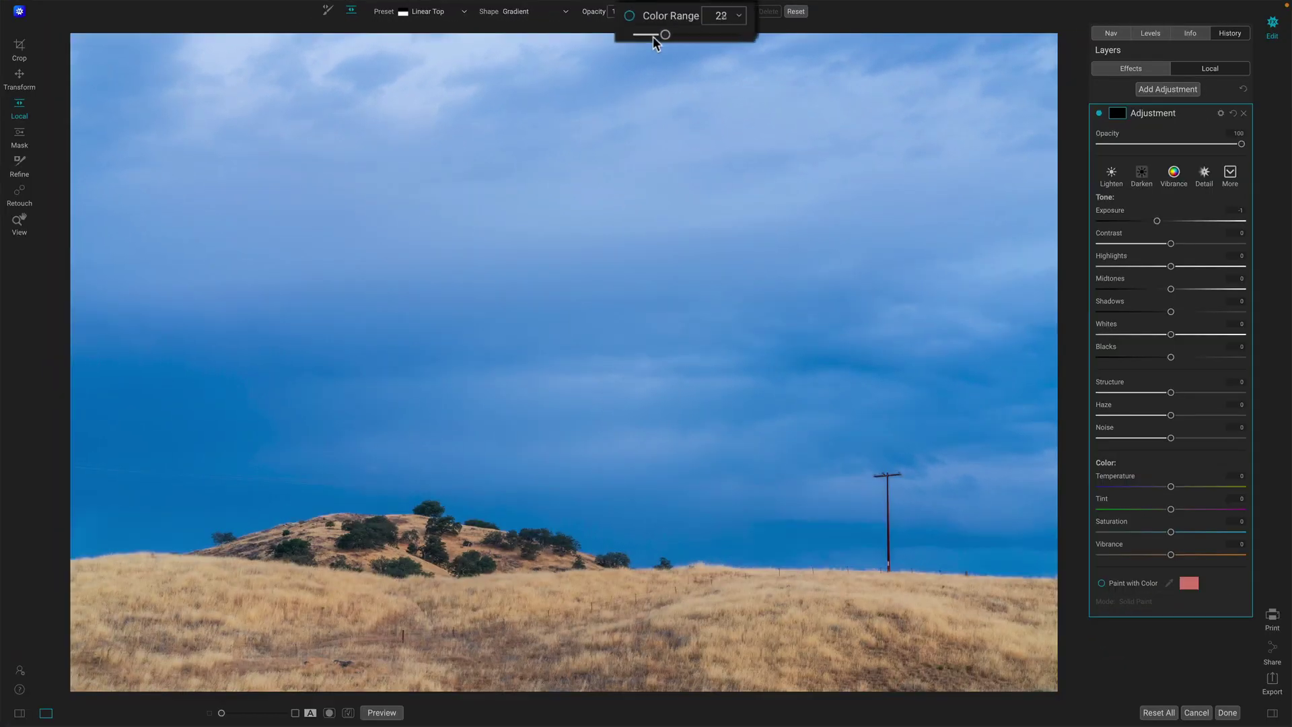
{"action": "left_click_drag", "start_coordinate": [652, 41], "coordinate": [676, 37]}
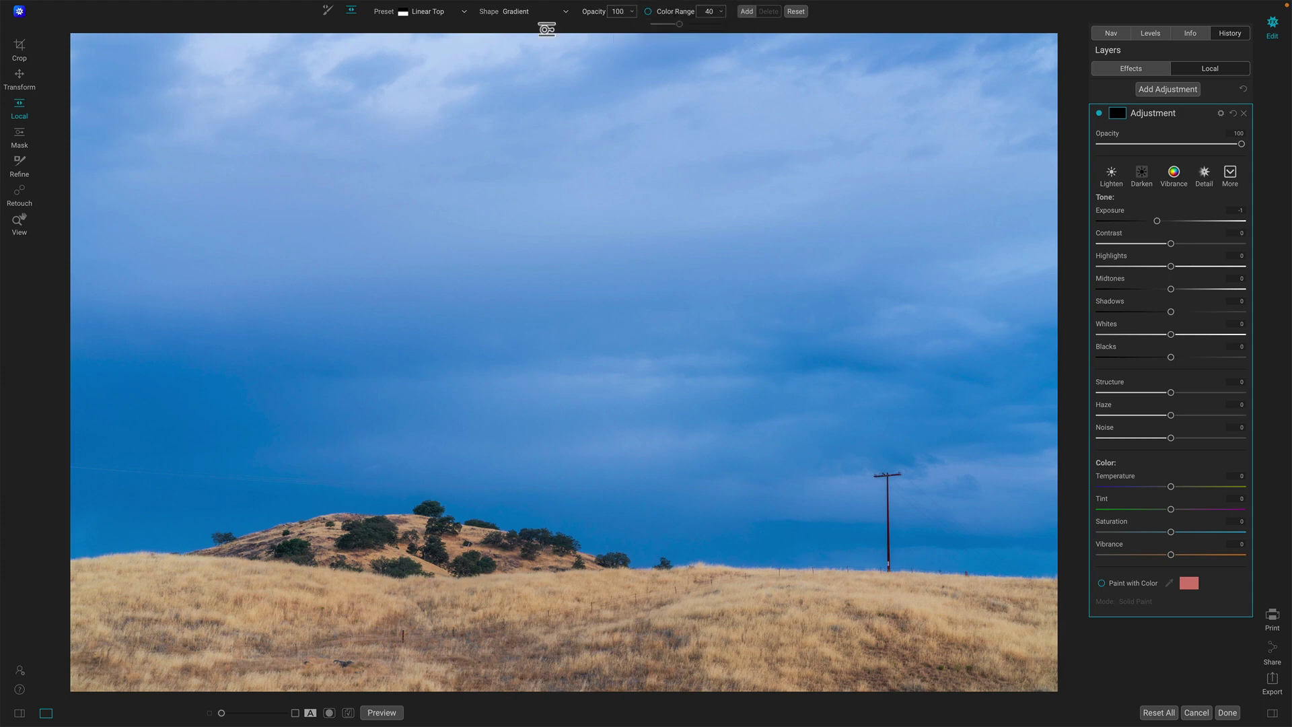
Step: Place a gradient across the horizon with Color Range limiting on, settling at 29
{"action": "left_click", "coordinate": [632, 440]}
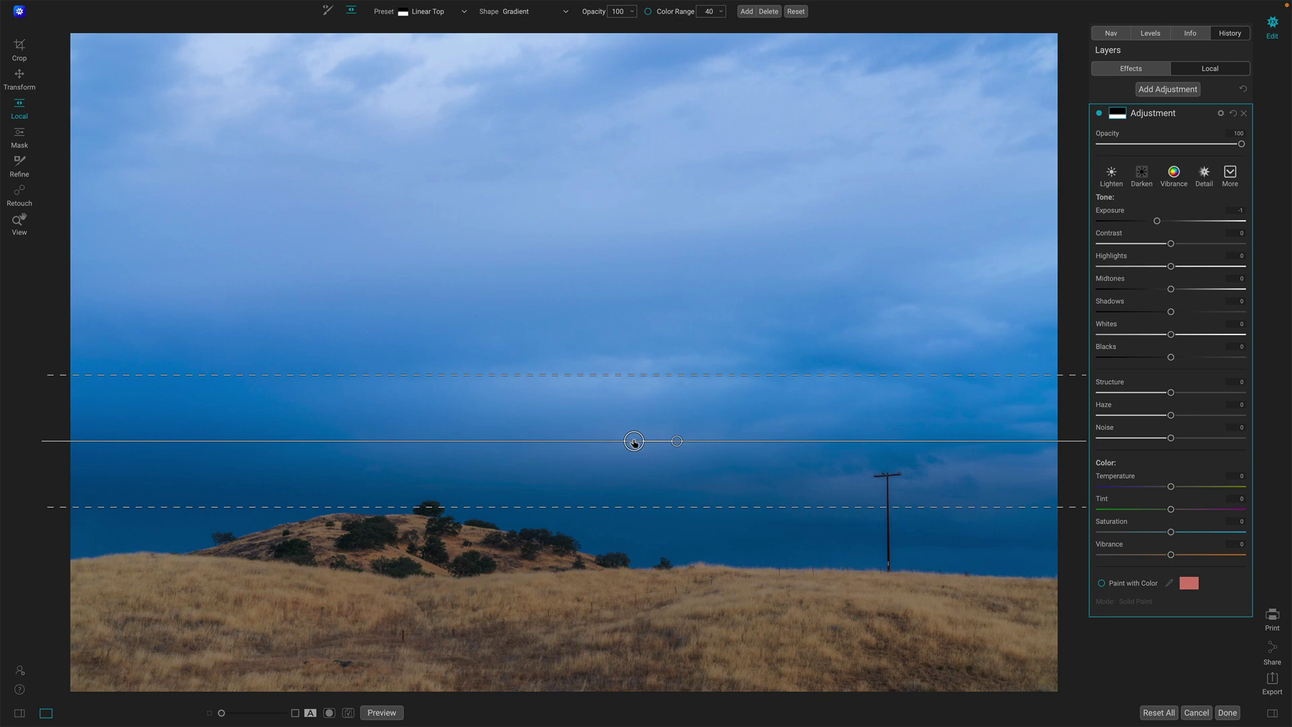
{"action": "left_click", "coordinate": [629, 15]}
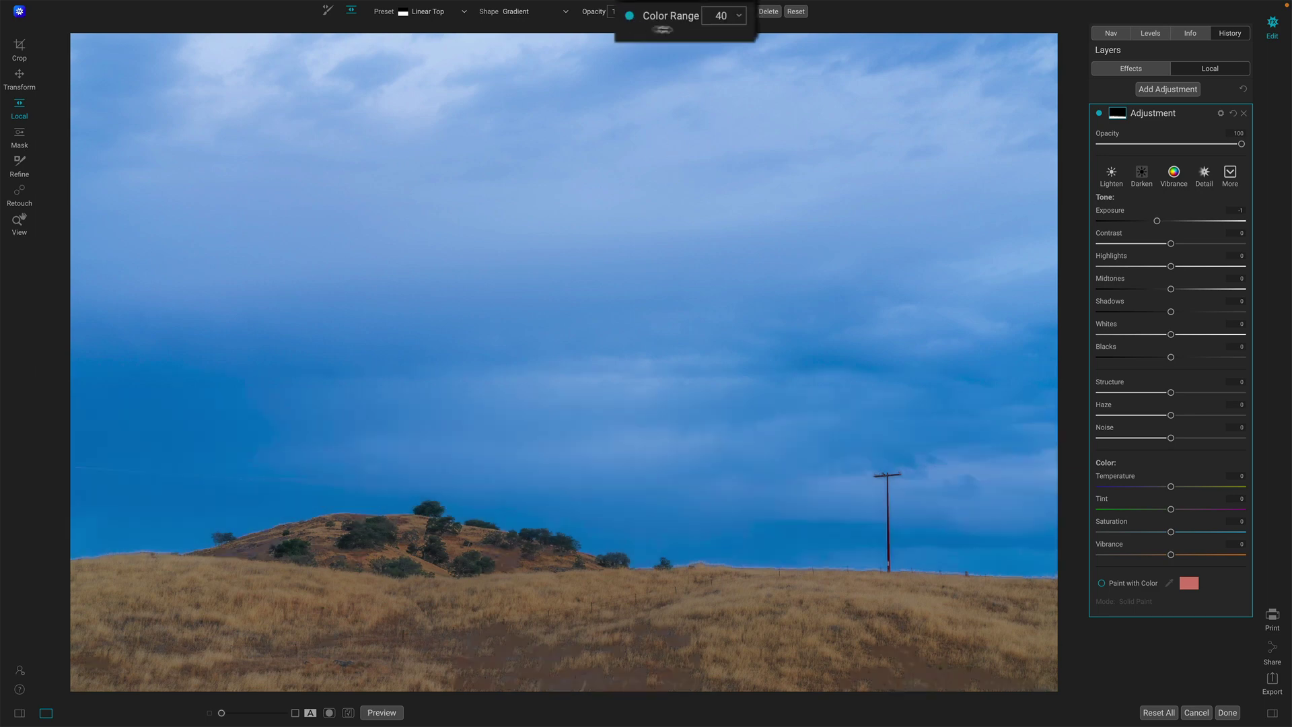
{"action": "mouse_move", "coordinate": [674, 33]}
{"action": "left_mouse_down"}
{"action": "mouse_move", "coordinate": [700, 39]}
{"action": "mouse_move", "coordinate": [651, 34]}
{"action": "mouse_move", "coordinate": [684, 36]}
{"action": "mouse_move", "coordinate": [658, 38]}
{"action": "mouse_move", "coordinate": [671, 38]}
{"action": "left_mouse_up"}
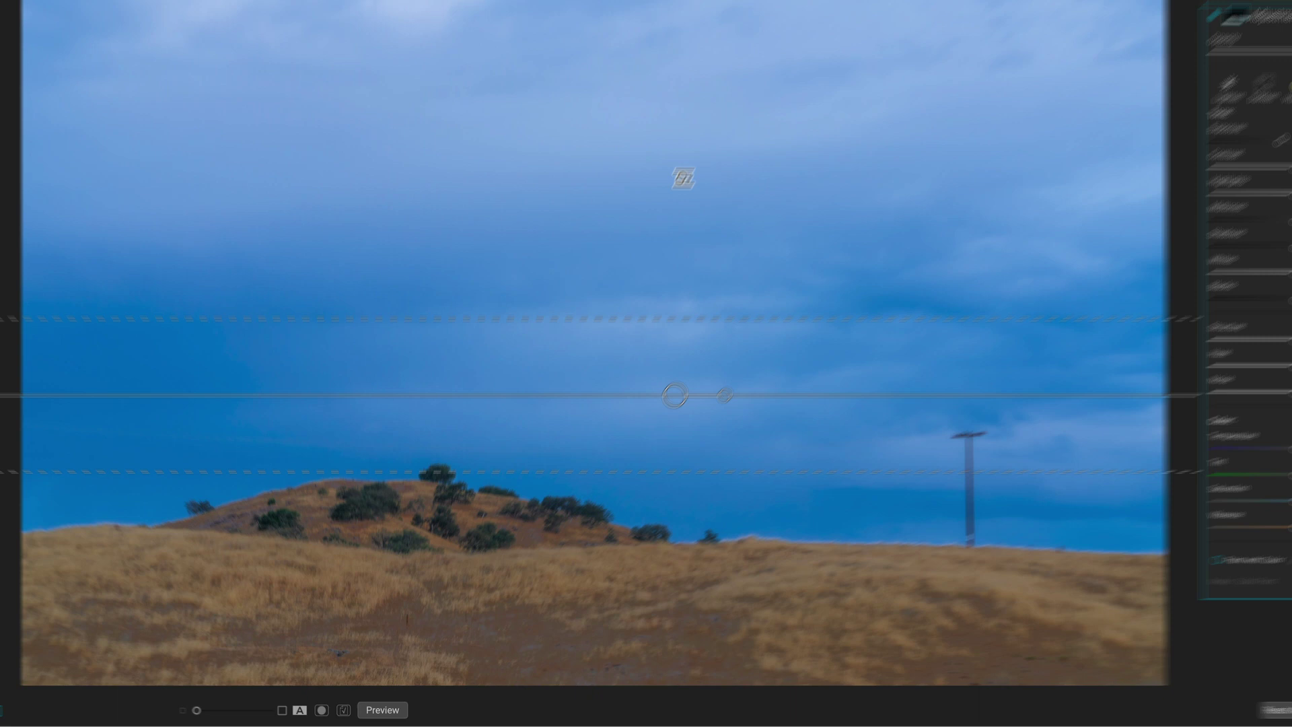
{"action": "left_click", "coordinate": [672, 14]}
{"action": "left_click", "coordinate": [738, 19]}
{"action": "mouse_move", "coordinate": [670, 34]}
{"action": "left_mouse_down"}
{"action": "mouse_move", "coordinate": [683, 35]}
{"action": "mouse_move", "coordinate": [666, 35]}
{"action": "left_mouse_up"}
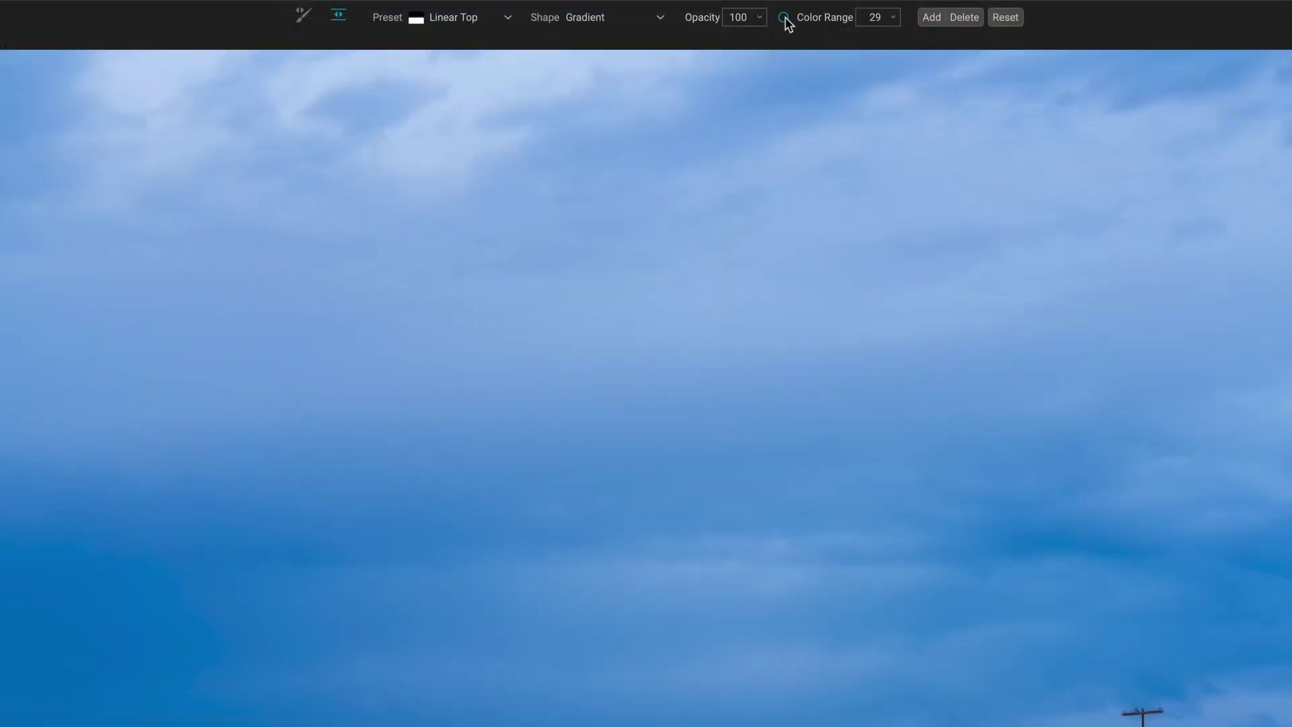
Step: Clear the gradient, reset the adjustment's exposure to 0, and reset the layer mask to empty
{"action": "left_click", "coordinate": [1005, 17]}
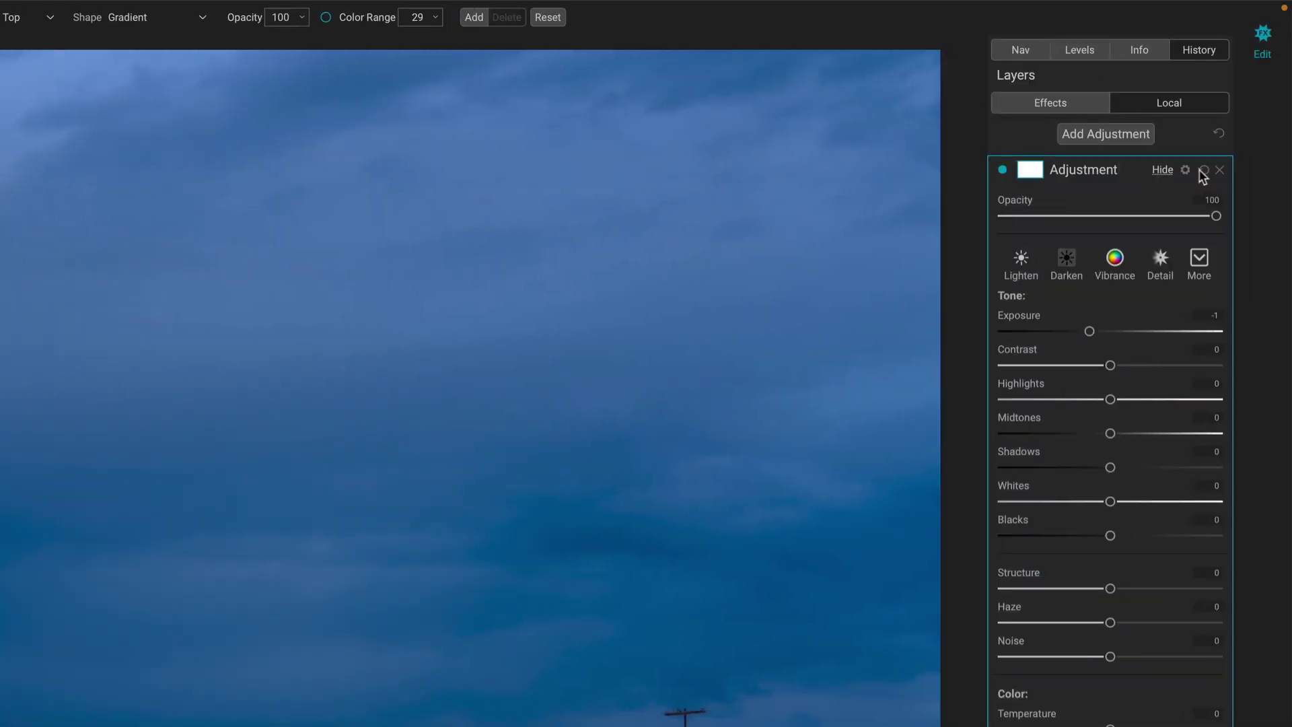
{"action": "left_click", "coordinate": [1203, 170]}
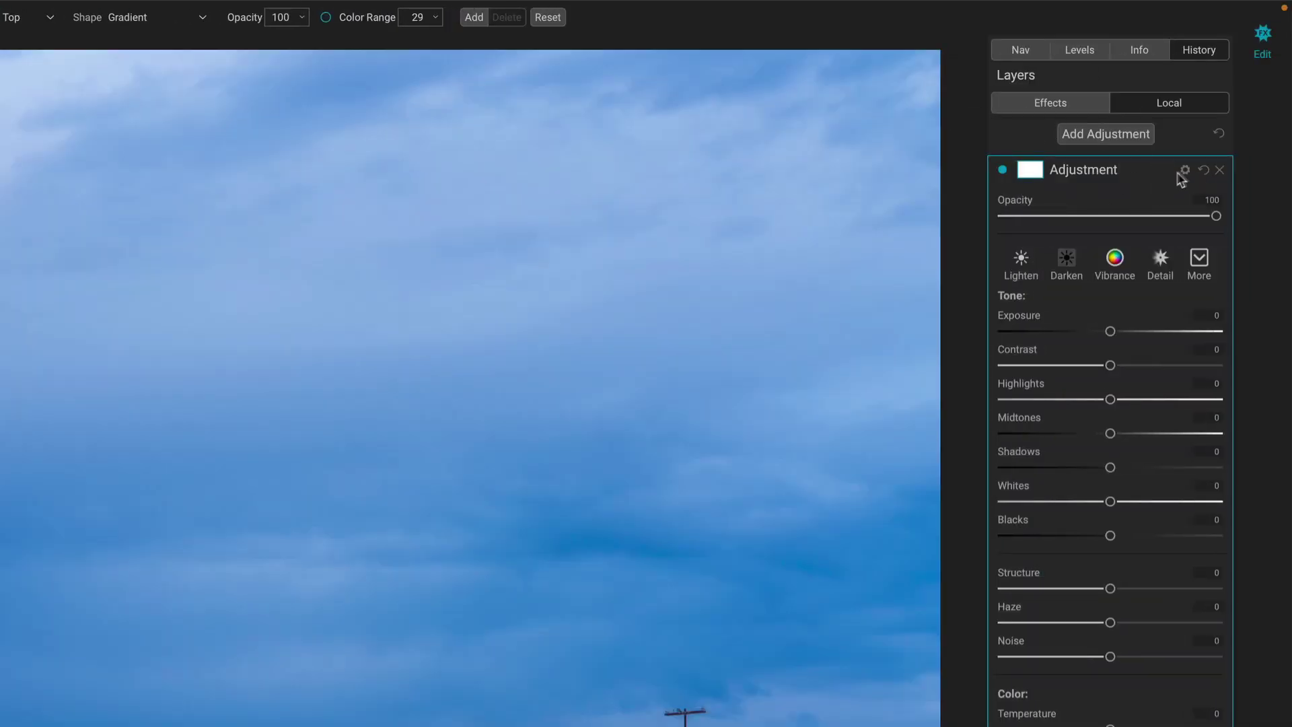
{"action": "left_click", "coordinate": [1039, 172]}
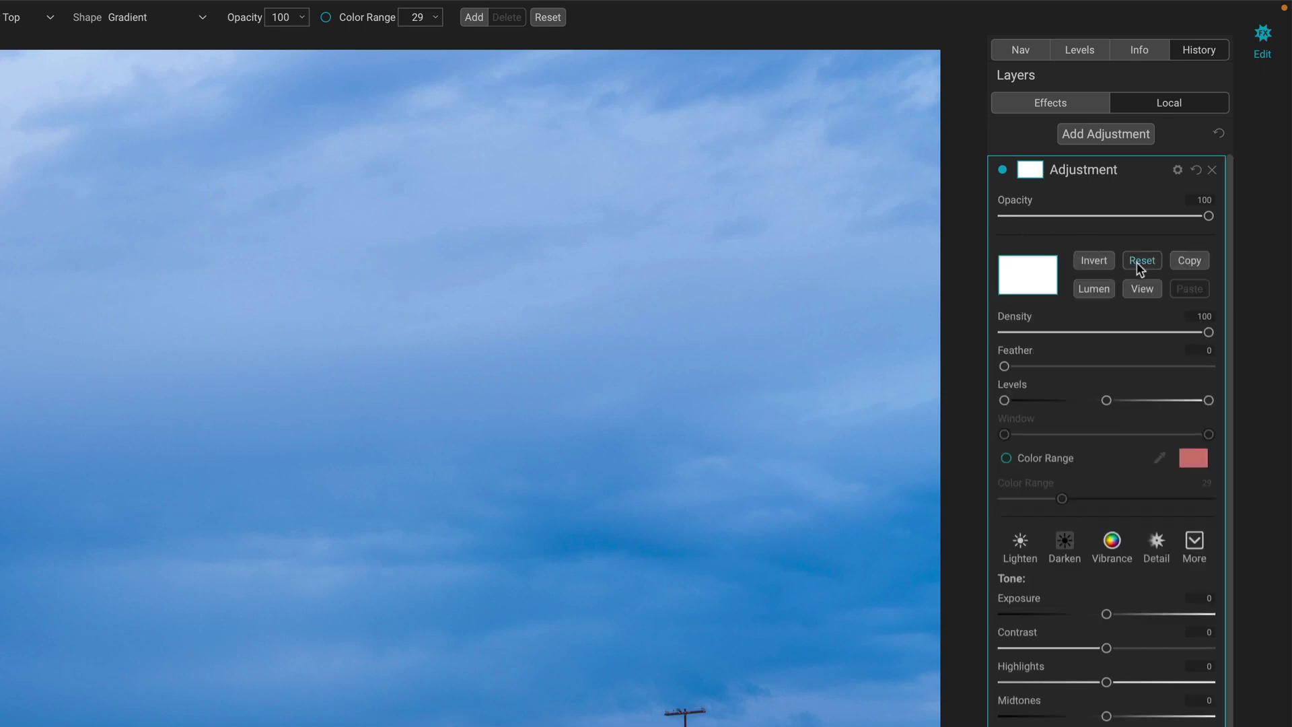
{"action": "left_click", "coordinate": [1142, 260]}
{"action": "left_click", "coordinate": [1040, 173]}
Step: Restore the deleted layer, darken its Exposure to -2.65, and expand its masking options
{"action": "left_click", "coordinate": [1219, 170]}
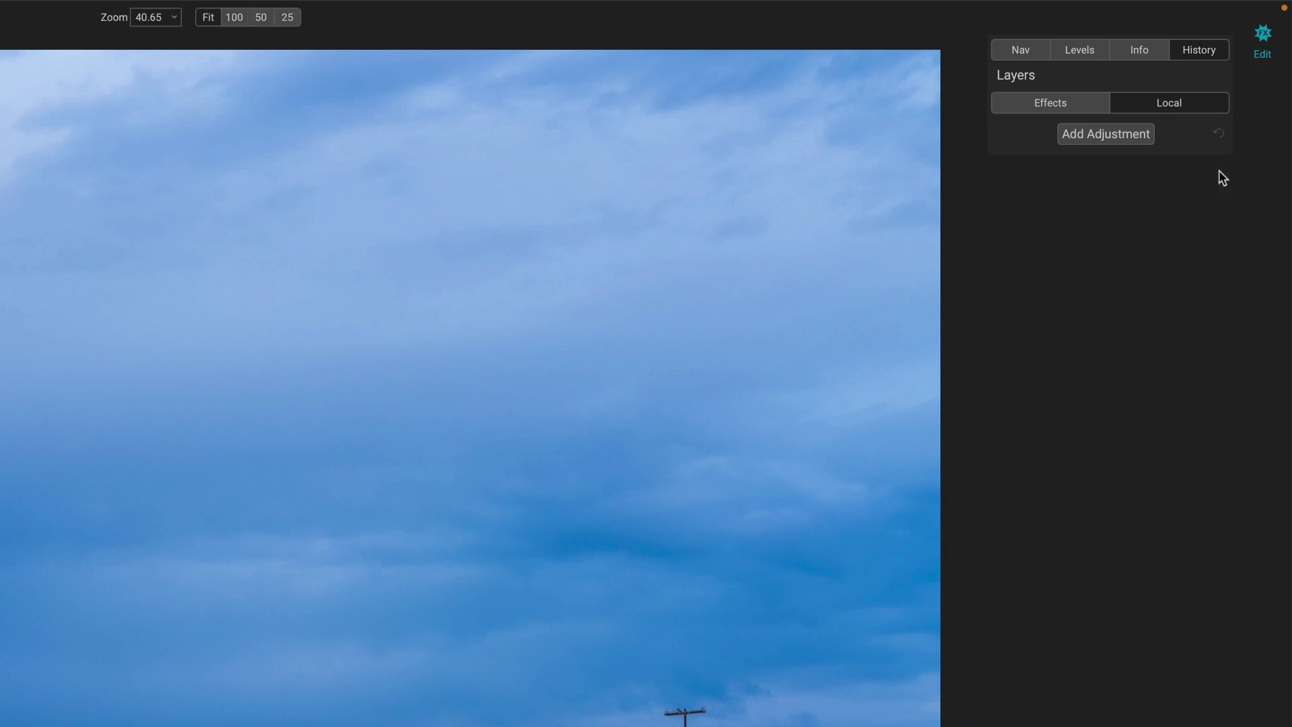
{"action": "key", "text": "ctrl+z"}
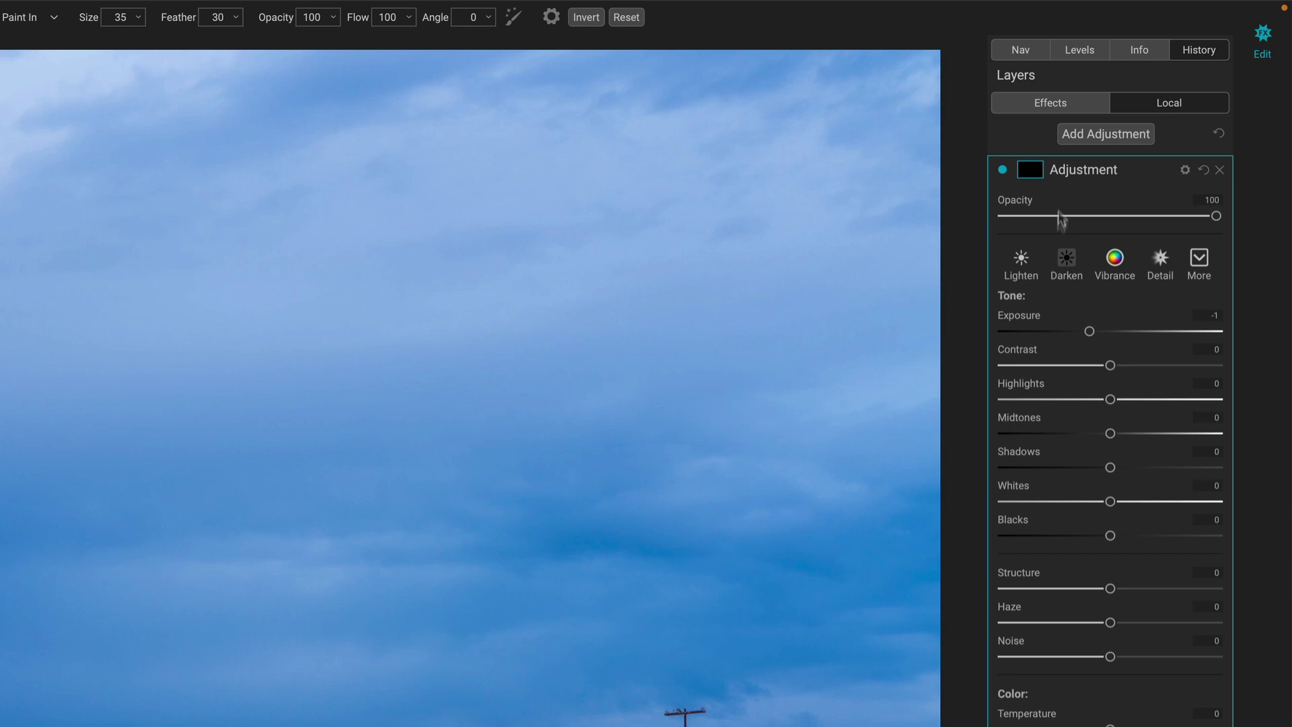
{"action": "left_click", "coordinate": [1054, 331]}
{"action": "left_click", "coordinate": [1031, 174]}
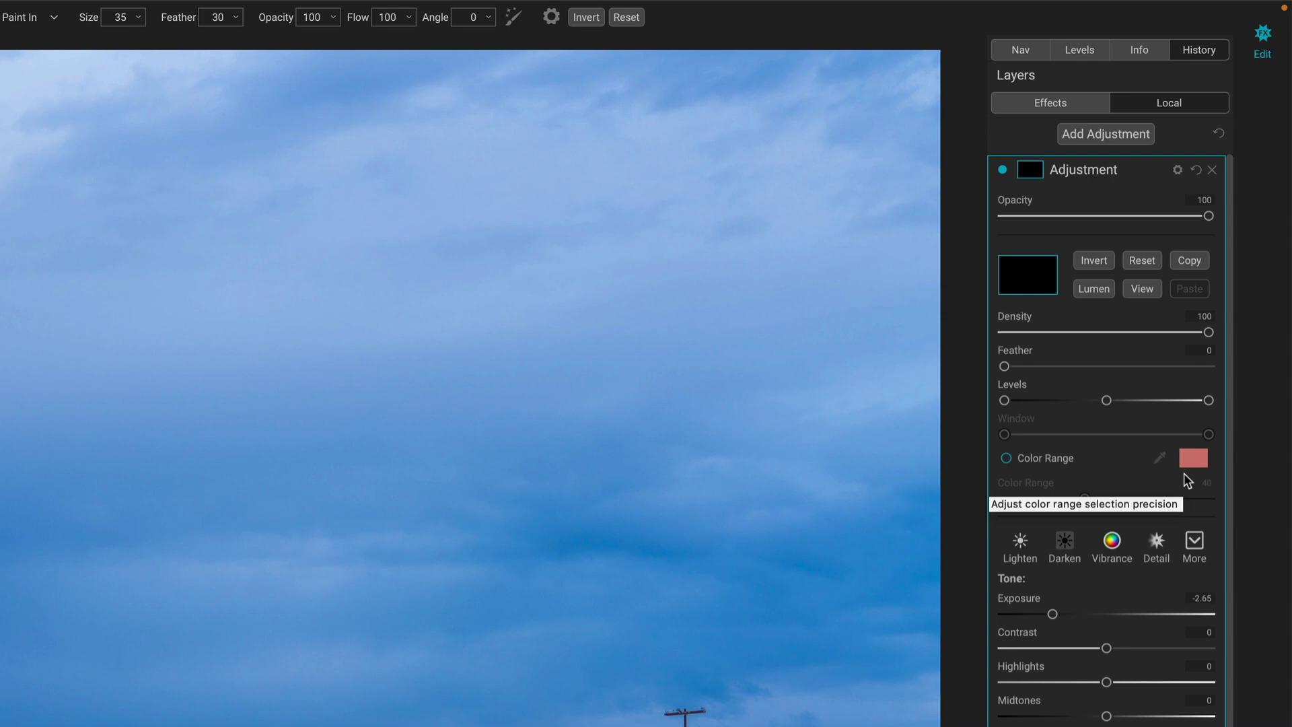
Step: Enable Color Range masking and sample the blue sky as the mask colour
{"action": "left_click", "coordinate": [1006, 458]}
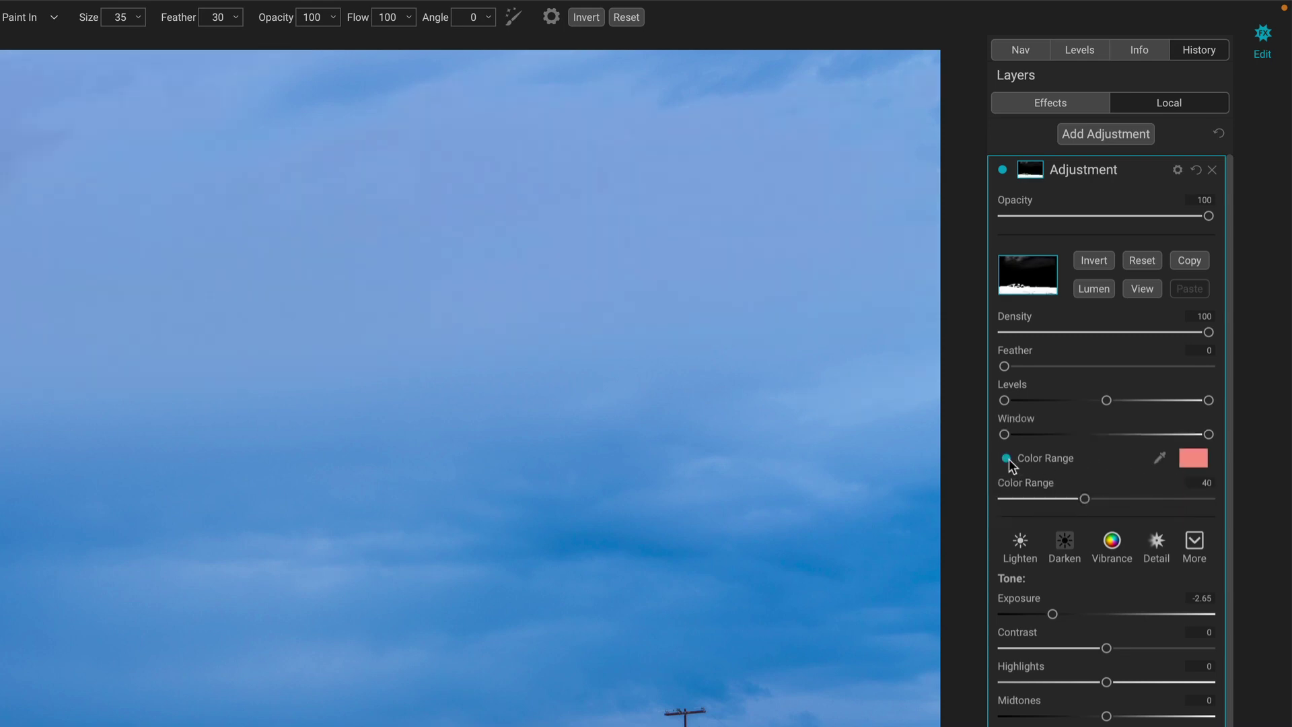
{"action": "left_click", "coordinate": [1159, 459]}
{"action": "left_click", "coordinate": [546, 543]}
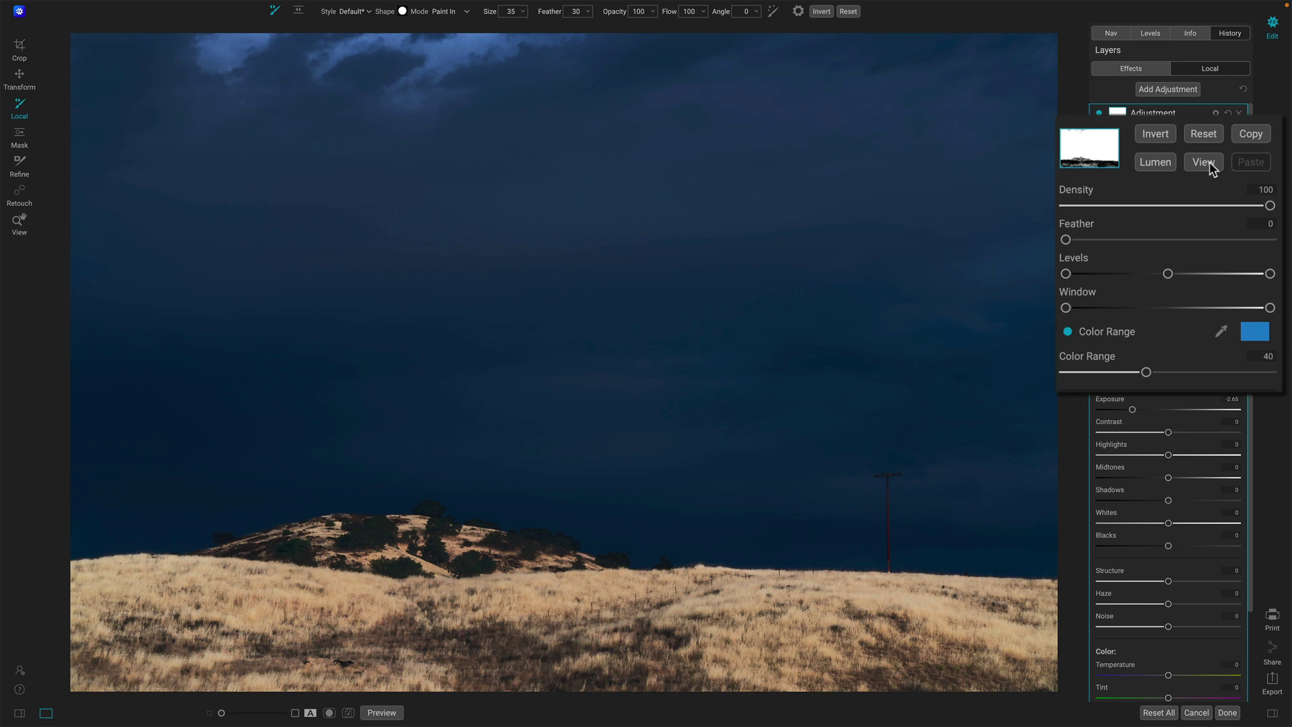
Step: Preview the sky mask in black and white, toggling the layer to compare before and after
{"action": "left_click", "coordinate": [1204, 162]}
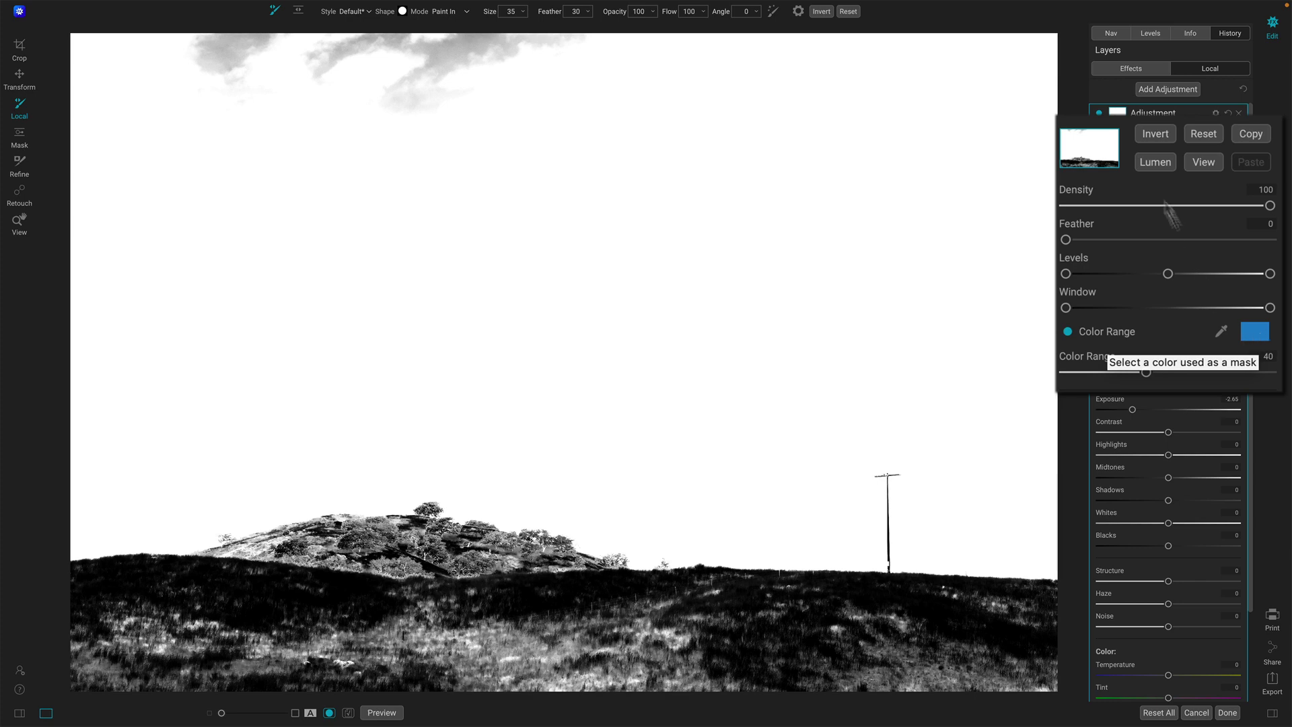
{"action": "left_click", "coordinate": [1201, 163]}
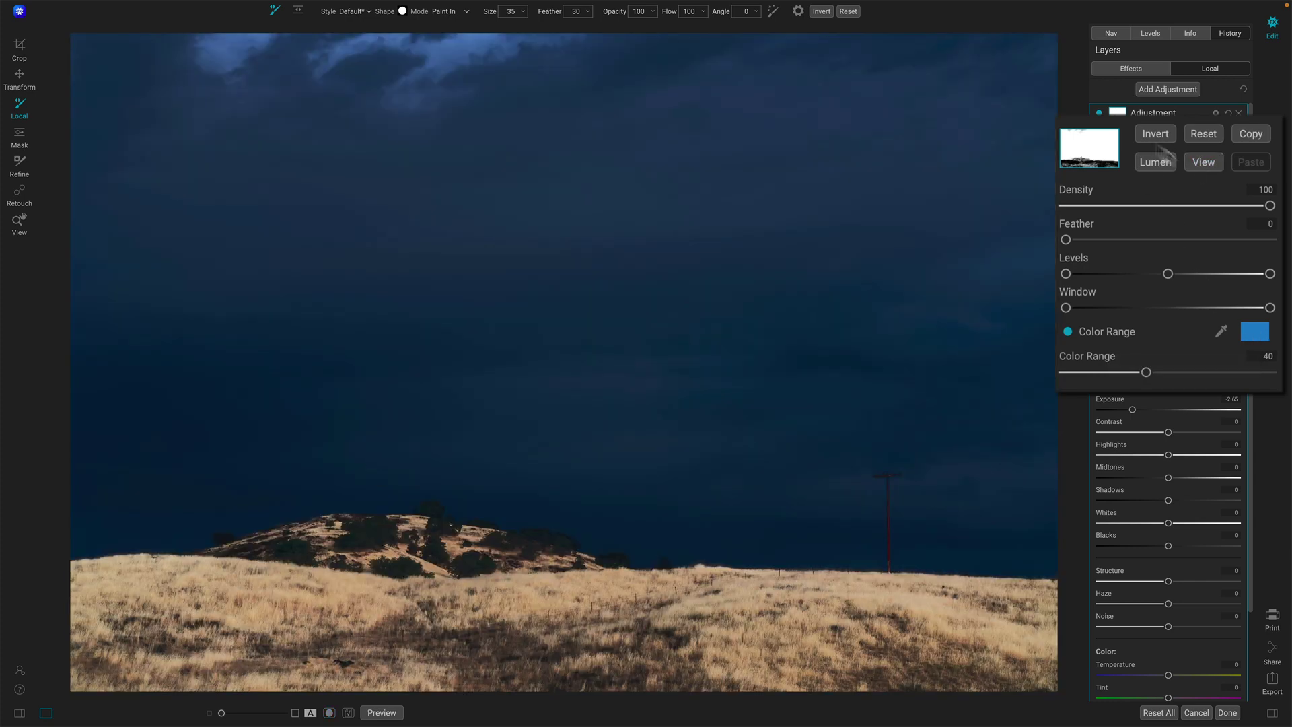
{"action": "left_click", "coordinate": [1098, 113]}
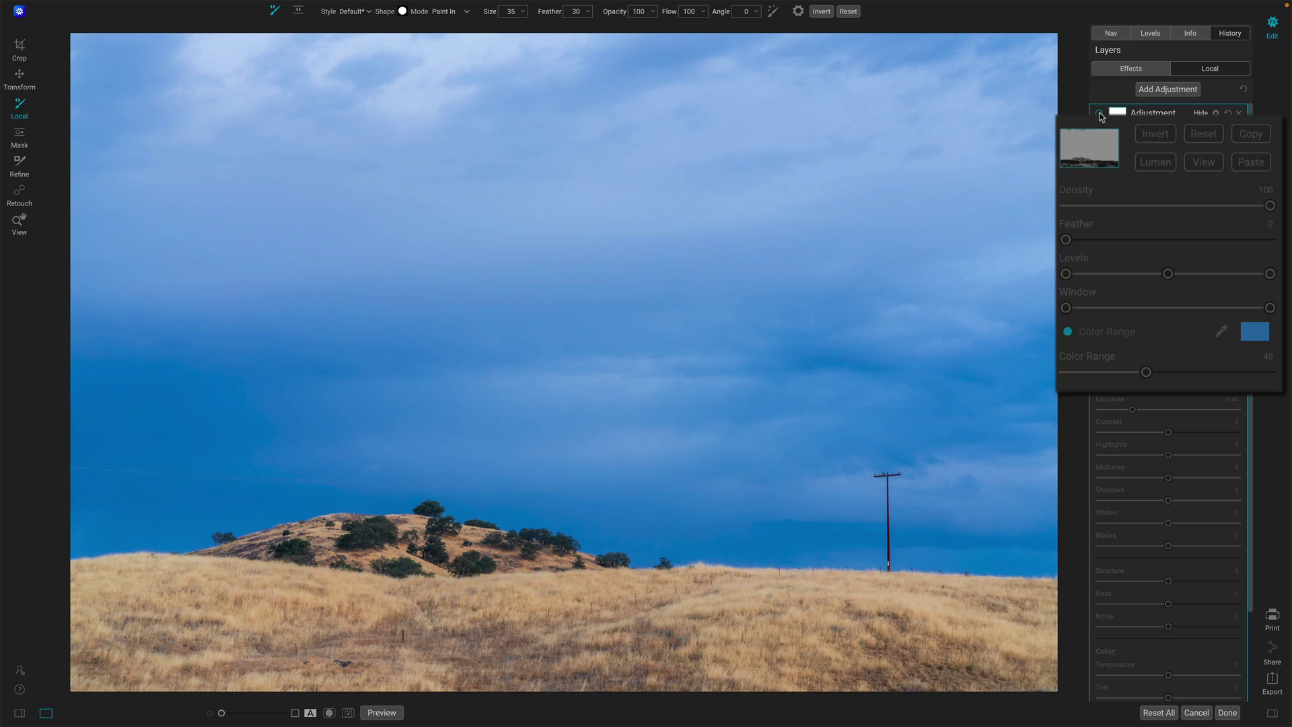
{"action": "left_click", "coordinate": [1099, 113]}
{"action": "left_click", "coordinate": [1200, 165]}
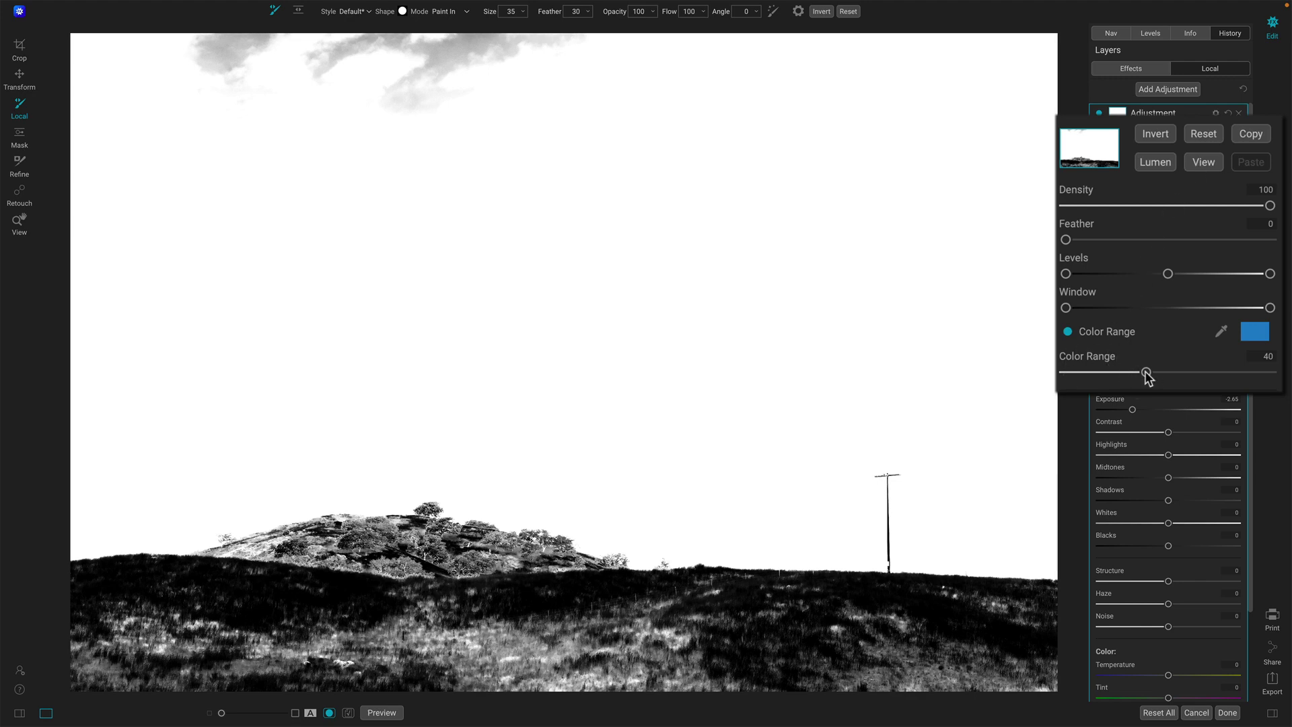
Step: Tighten the sky mask's Color Range from 40 down to 13, with Feather left at 0
{"action": "left_click_drag", "start_coordinate": [1147, 373], "coordinate": [1106, 374]}
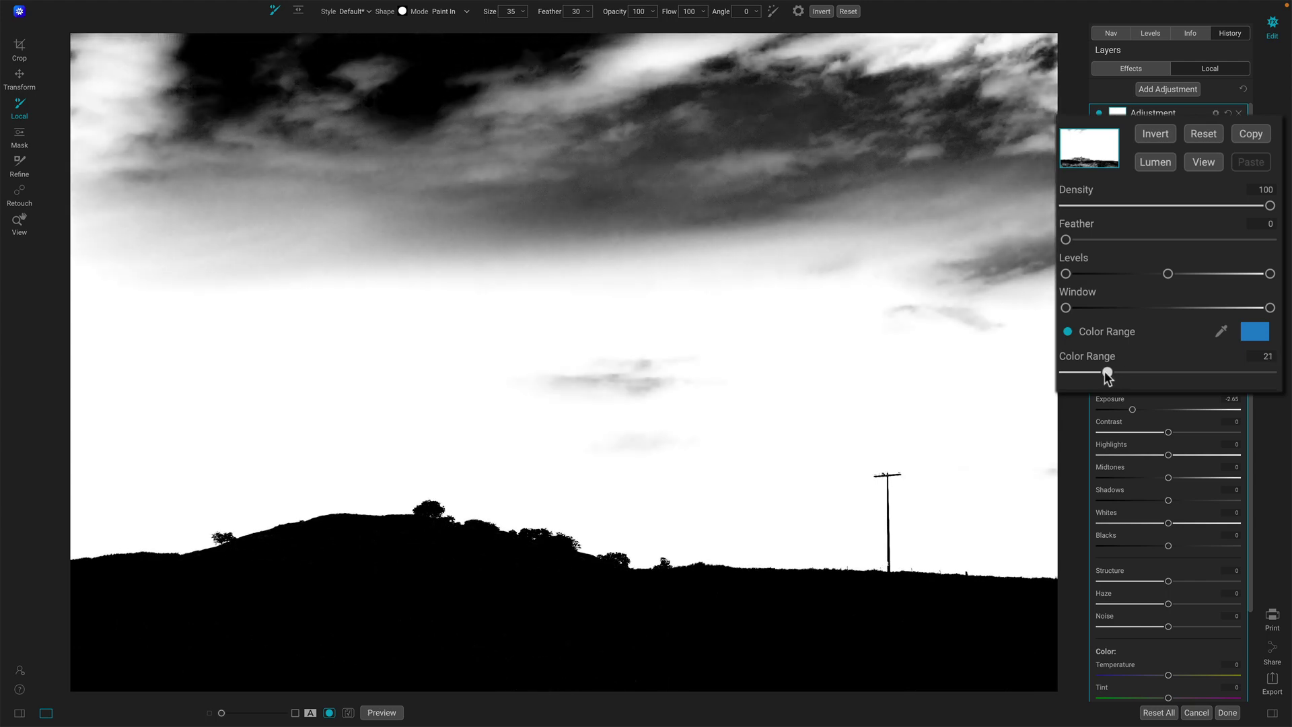
{"action": "left_click_drag", "start_coordinate": [1106, 371], "coordinate": [1100, 372]}
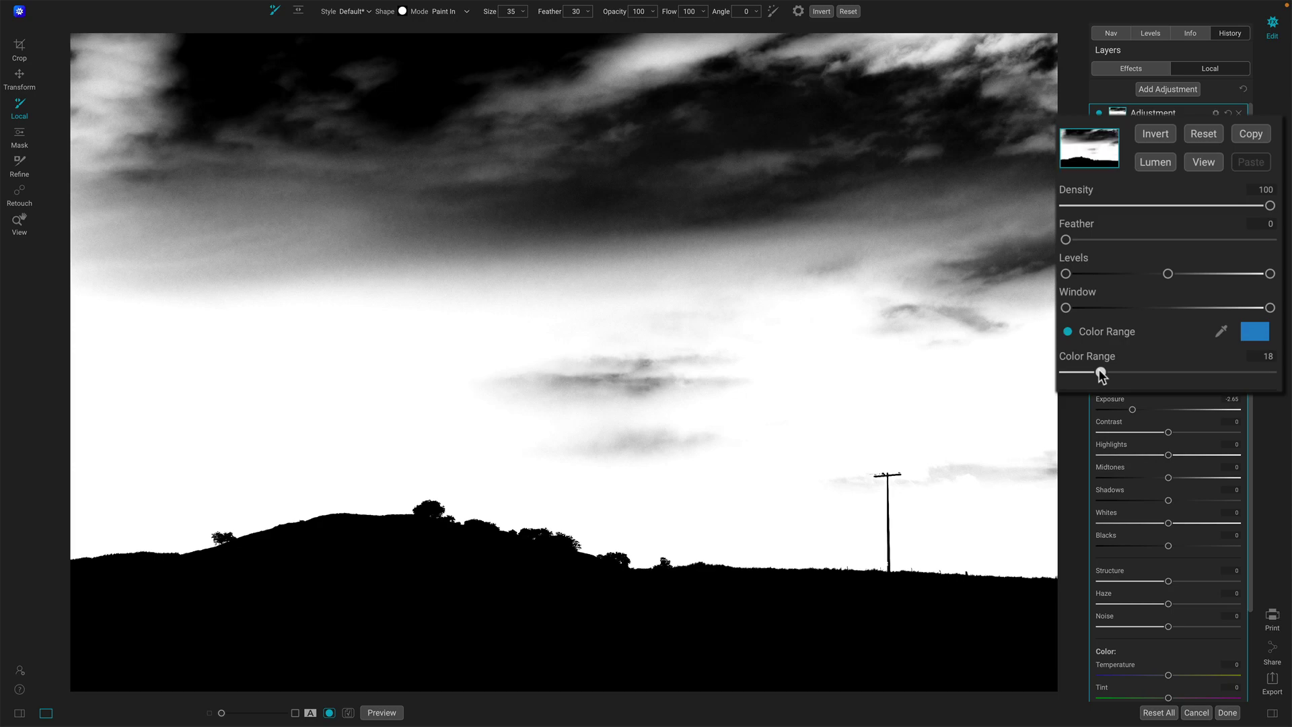
{"action": "left_click_drag", "start_coordinate": [1100, 372], "coordinate": [1098, 372]}
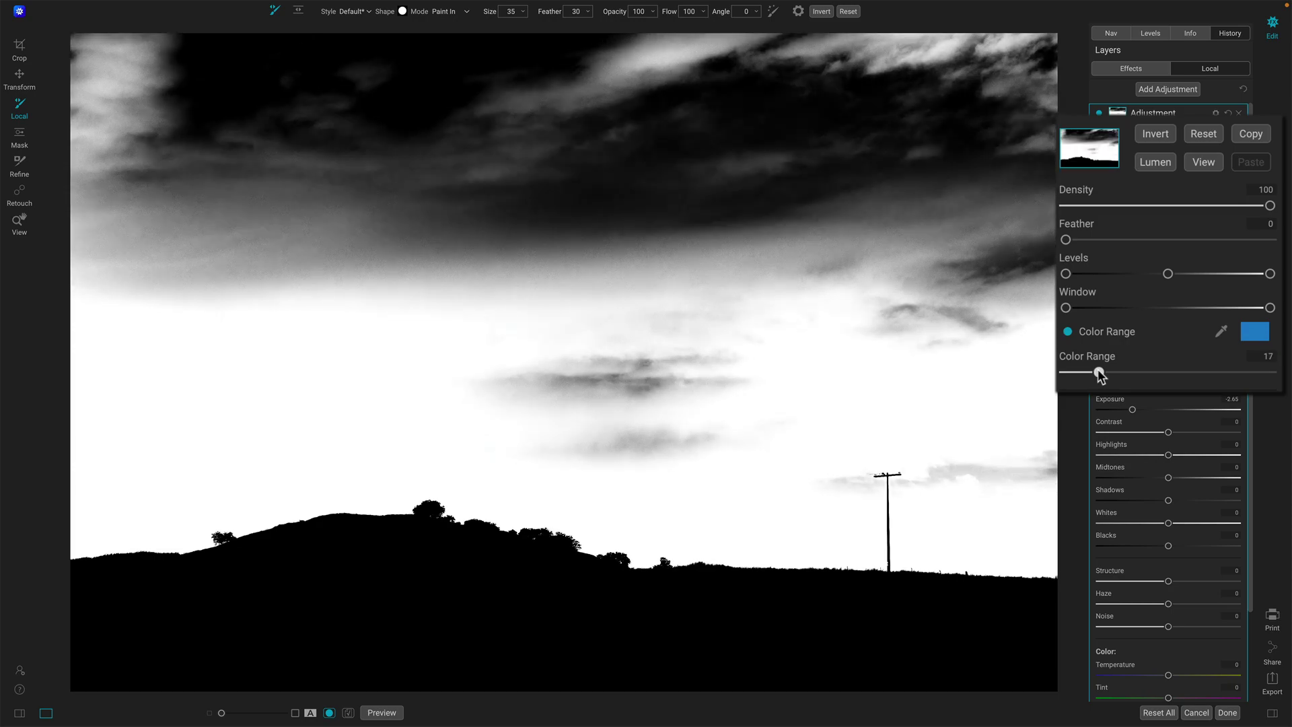
{"action": "left_click", "coordinate": [1204, 165]}
{"action": "mouse_move", "coordinate": [1096, 372]}
{"action": "left_mouse_down"}
{"action": "mouse_move", "coordinate": [1108, 372]}
{"action": "mouse_move", "coordinate": [1079, 374]}
{"action": "mouse_move", "coordinate": [1090, 373]}
{"action": "left_mouse_up"}
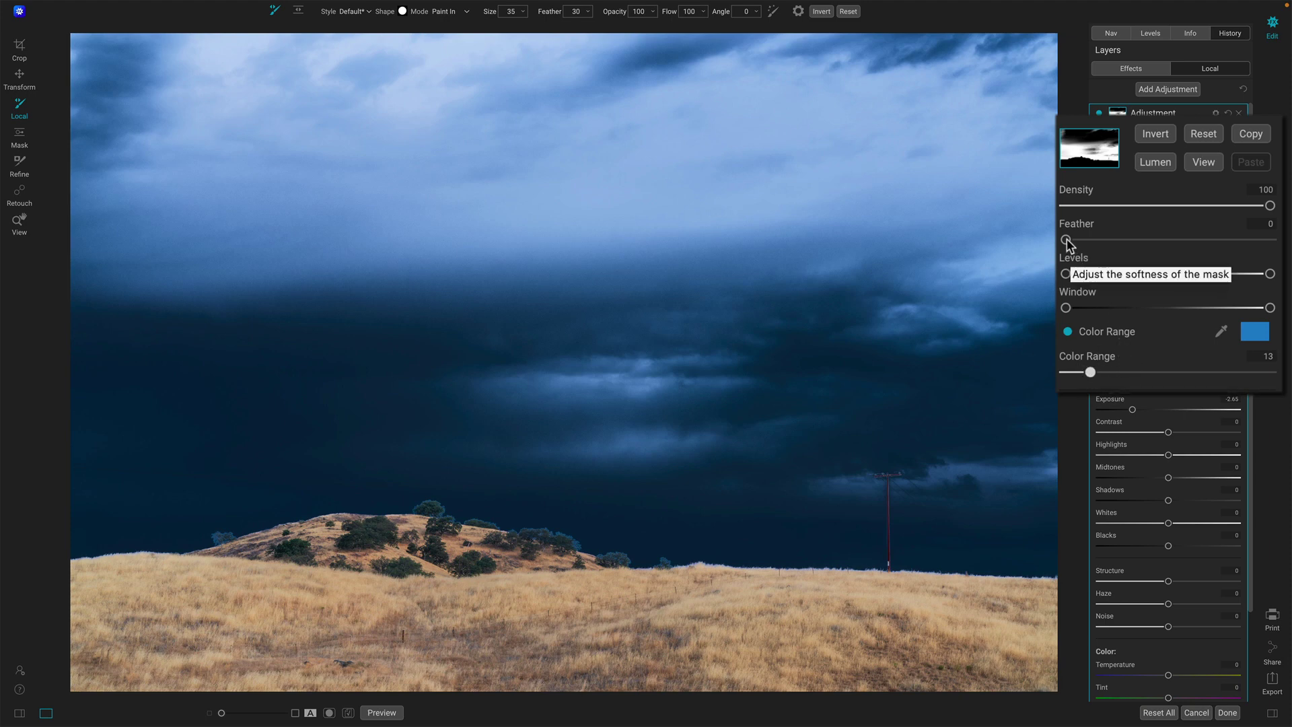
{"action": "left_click_drag", "start_coordinate": [1066, 239], "coordinate": [1112, 235]}
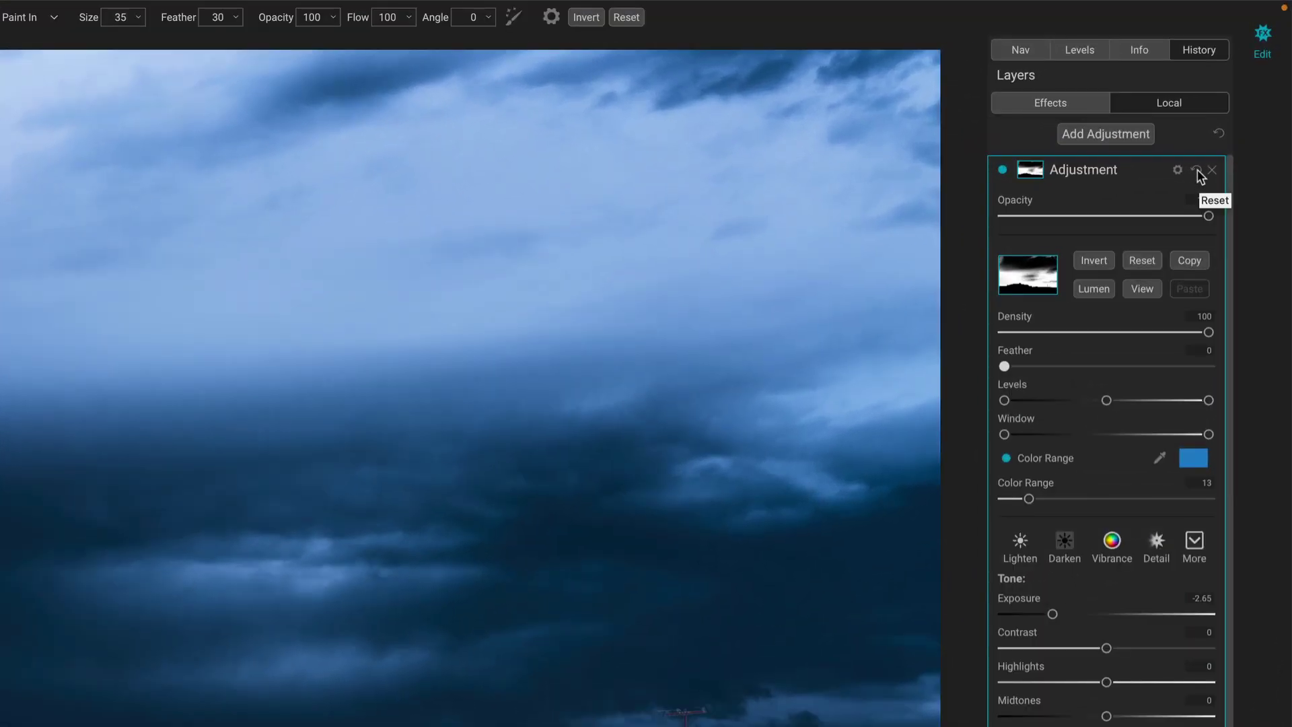
Step: Replace the adjustment layer with a fresh one and open its masking options
{"action": "left_click", "coordinate": [1211, 169]}
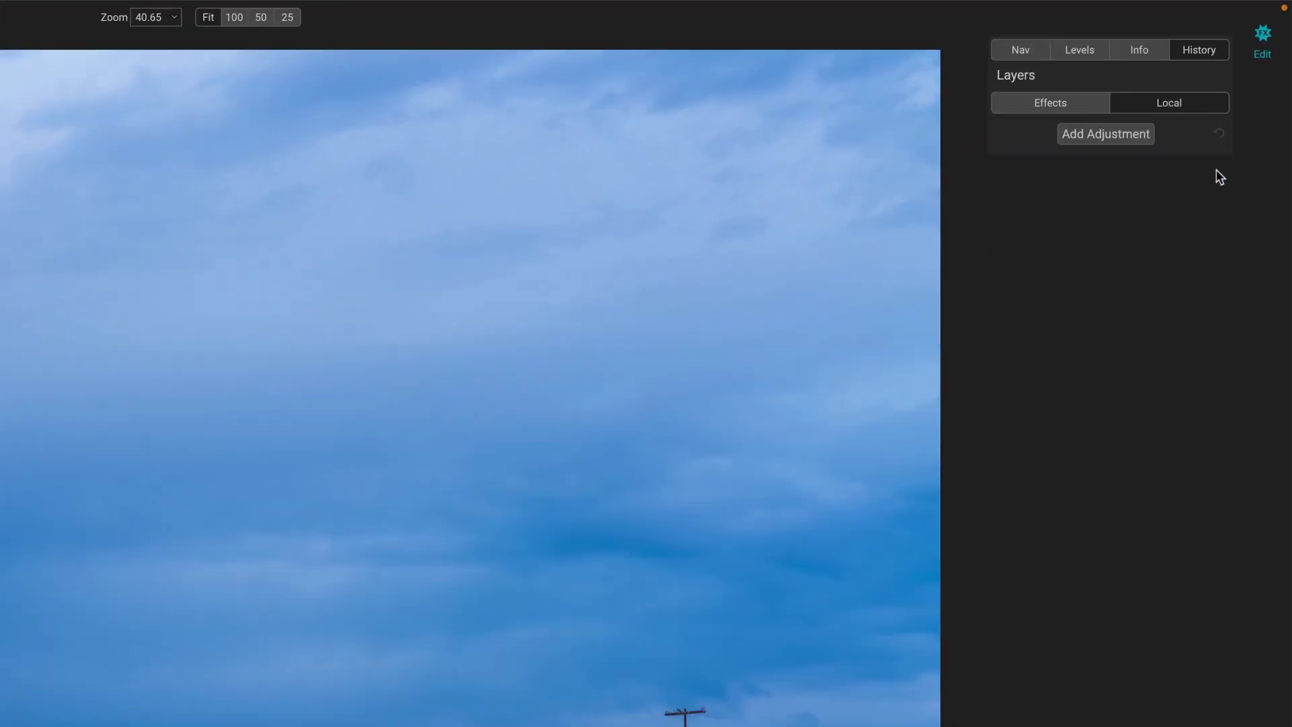
{"action": "left_click", "coordinate": [1101, 138]}
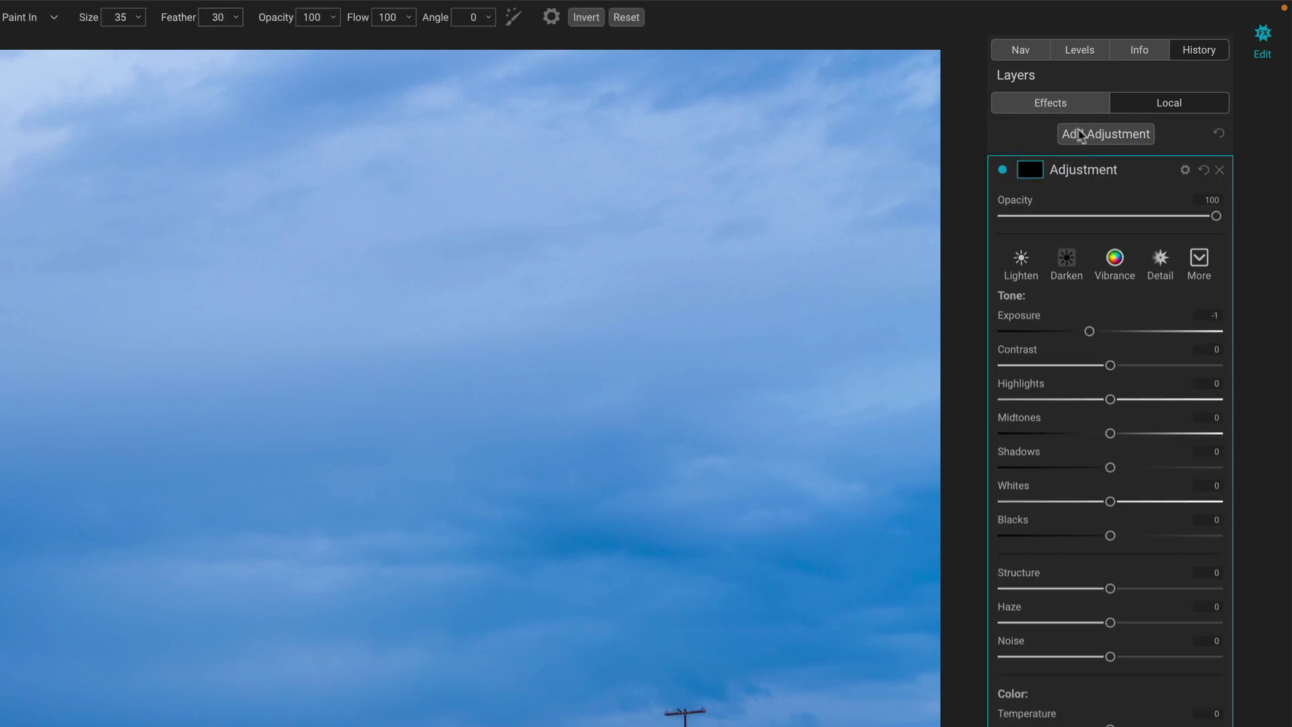
{"action": "left_click", "coordinate": [1035, 172]}
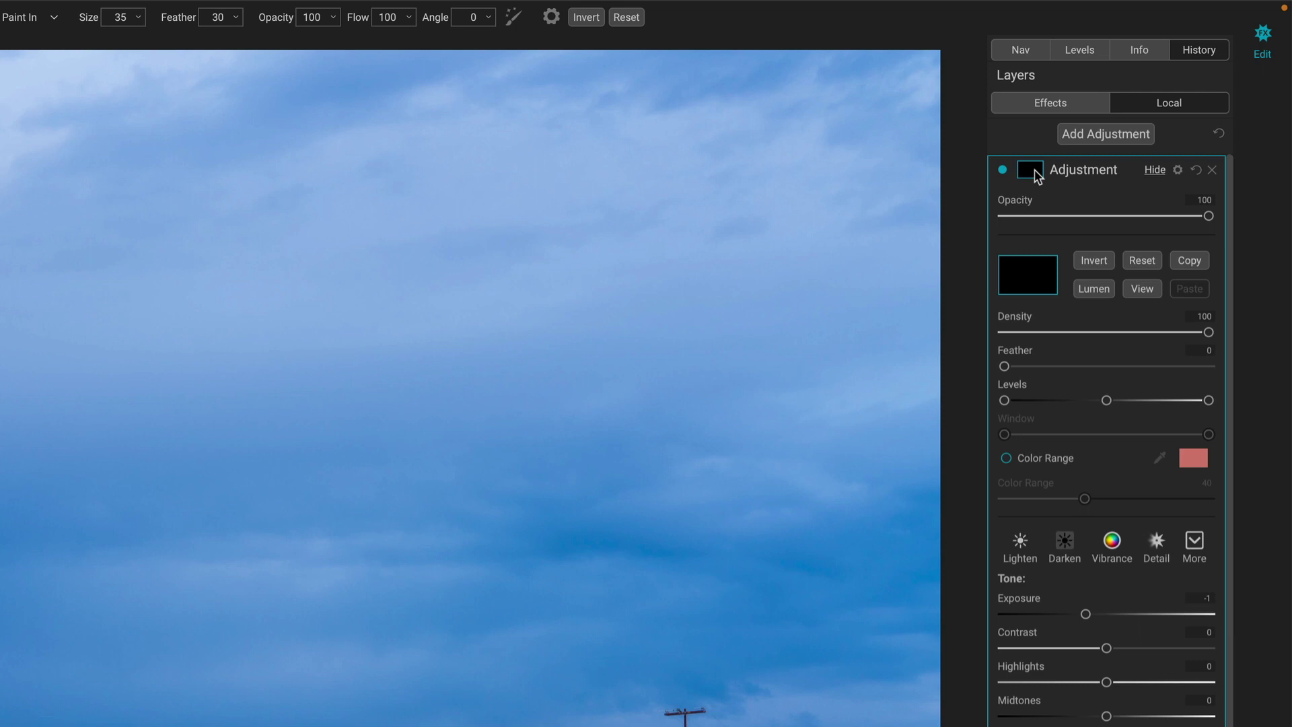
Step: Enable Color Range, sample the blue sky, and narrow the range to 11
{"action": "left_click", "coordinate": [1006, 458]}
{"action": "left_click", "coordinate": [1159, 460]}
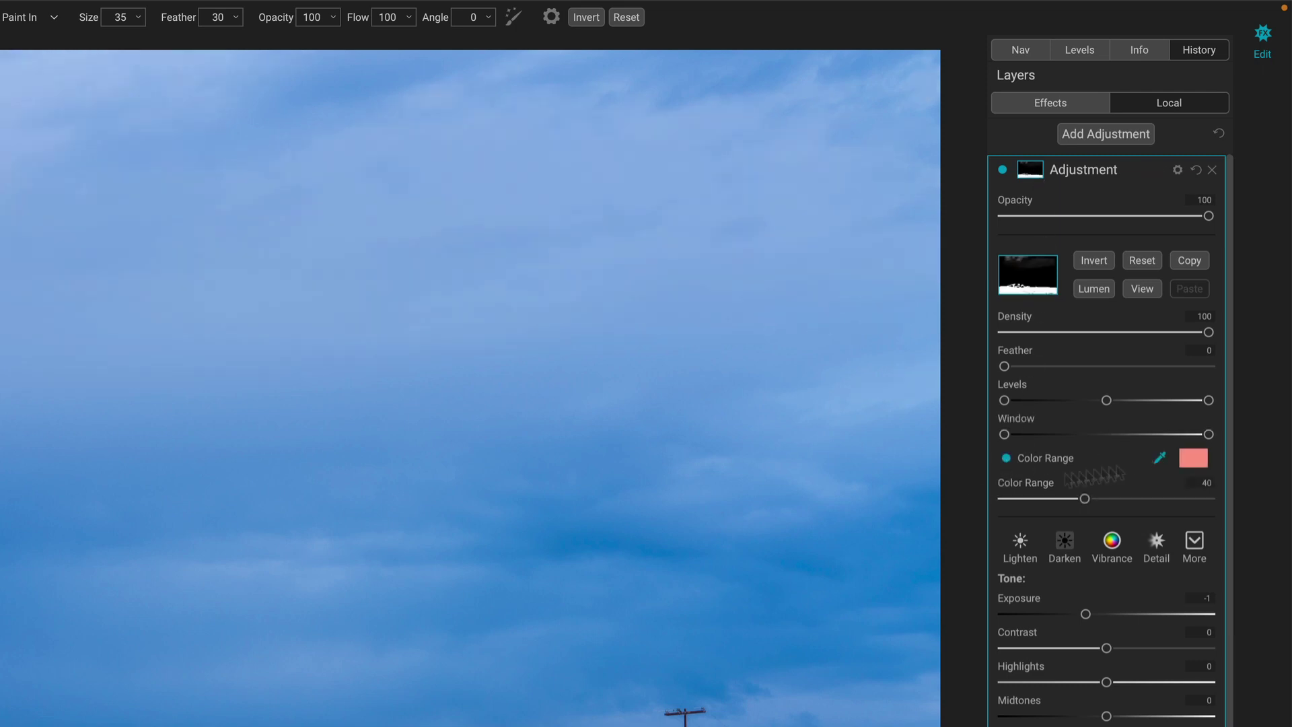
{"action": "left_click", "coordinate": [562, 540]}
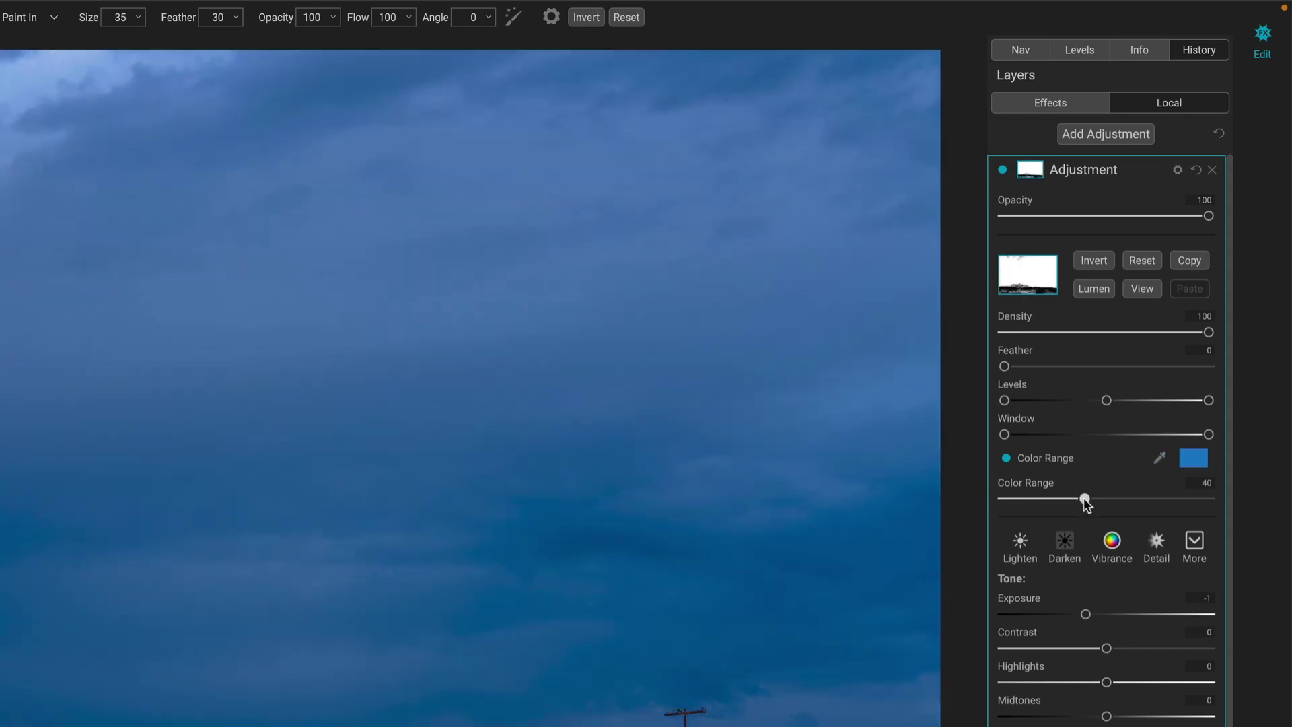
{"action": "left_click_drag", "start_coordinate": [1084, 498], "coordinate": [1025, 503]}
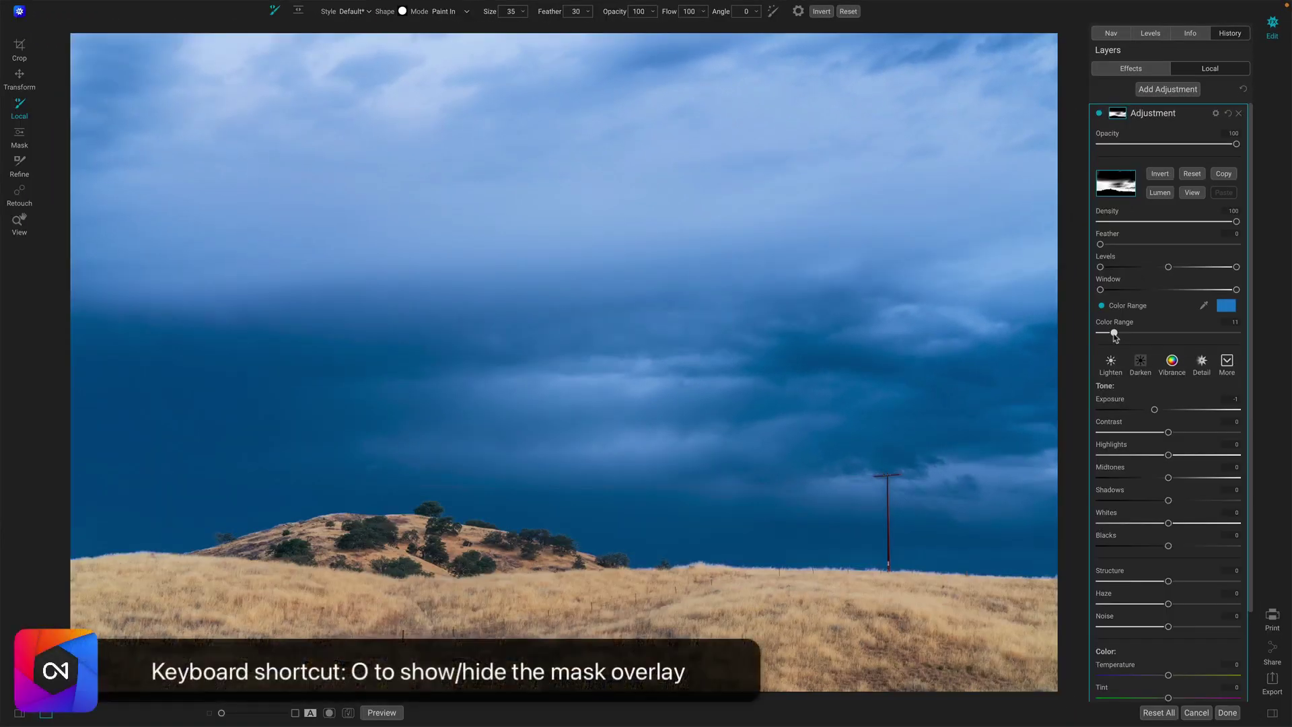
Step: Check the mask overlay, nudge Color Range to 12, and lighten Exposure to -0.55
{"action": "key", "text": "o"}
{"action": "left_click_drag", "start_coordinate": [1114, 335], "coordinate": [1115, 335]}
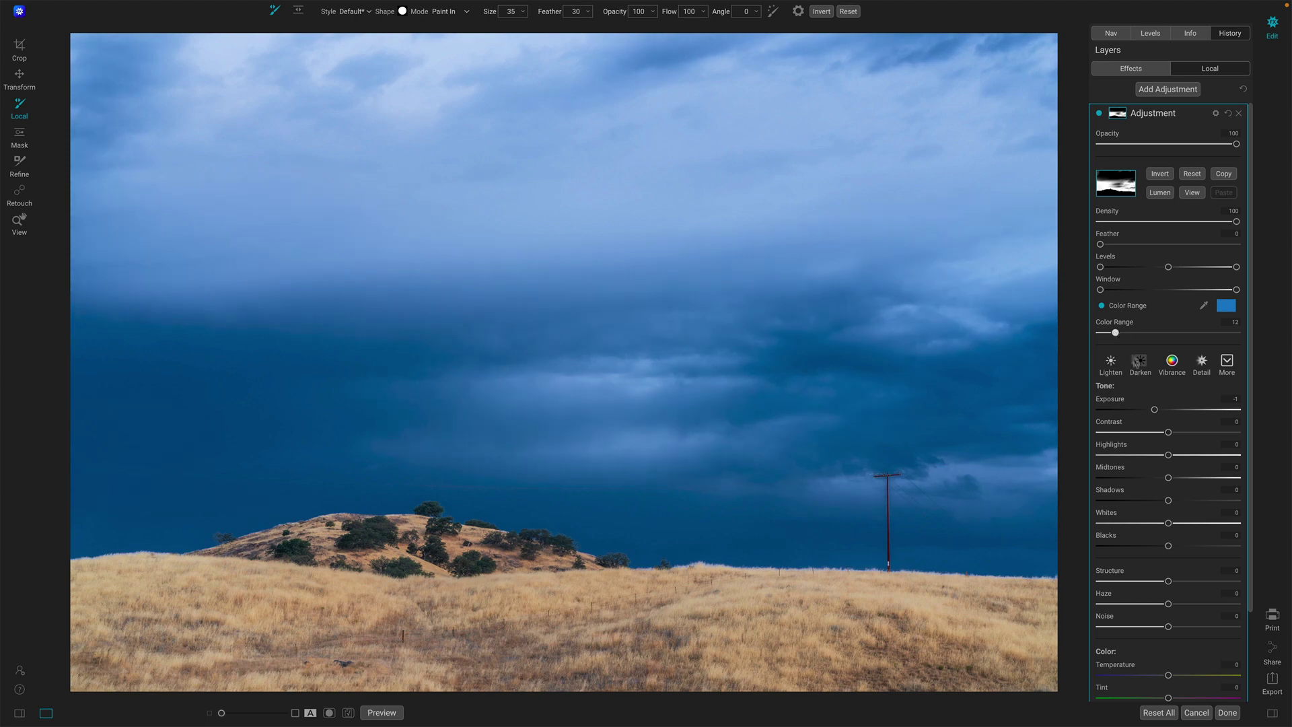
{"action": "left_click_drag", "start_coordinate": [1155, 411], "coordinate": [1160, 411]}
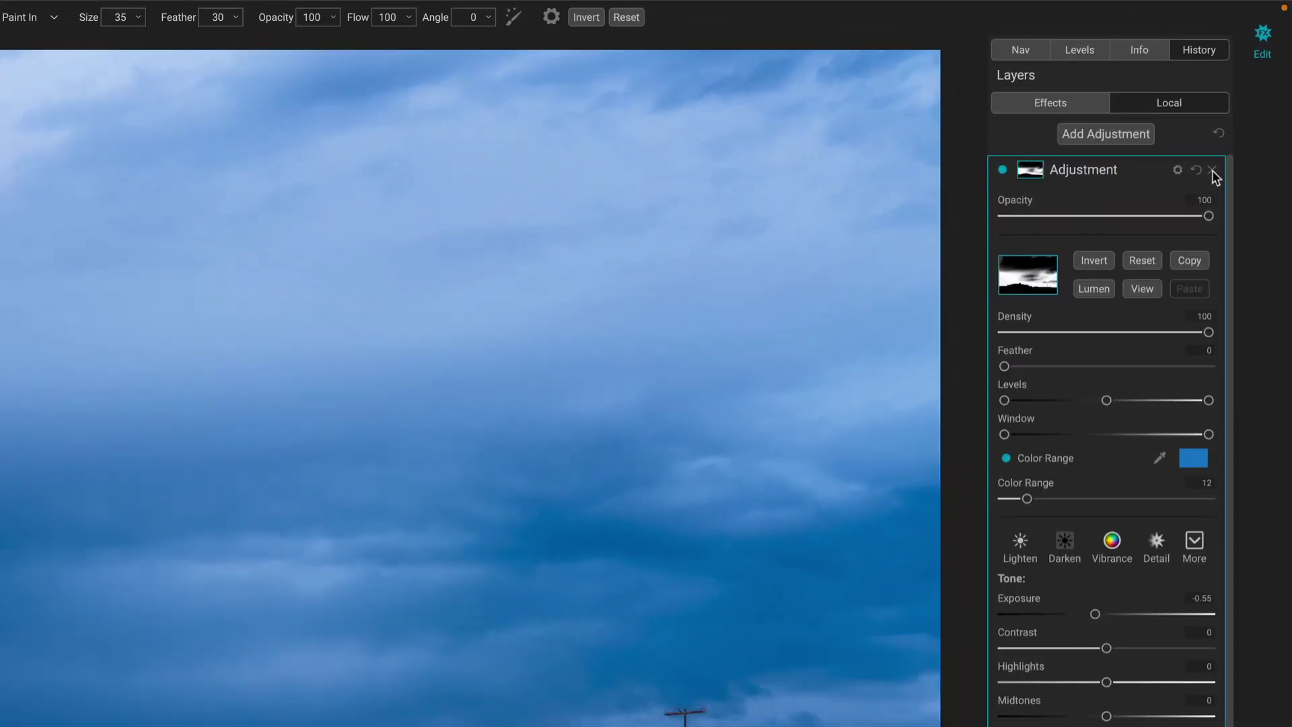
Step: Delete the Adjustment layer and add a Dynamic Contrast filter with the Surreal preset
{"action": "left_click", "coordinate": [1212, 171]}
{"action": "left_click", "coordinate": [1059, 103]}
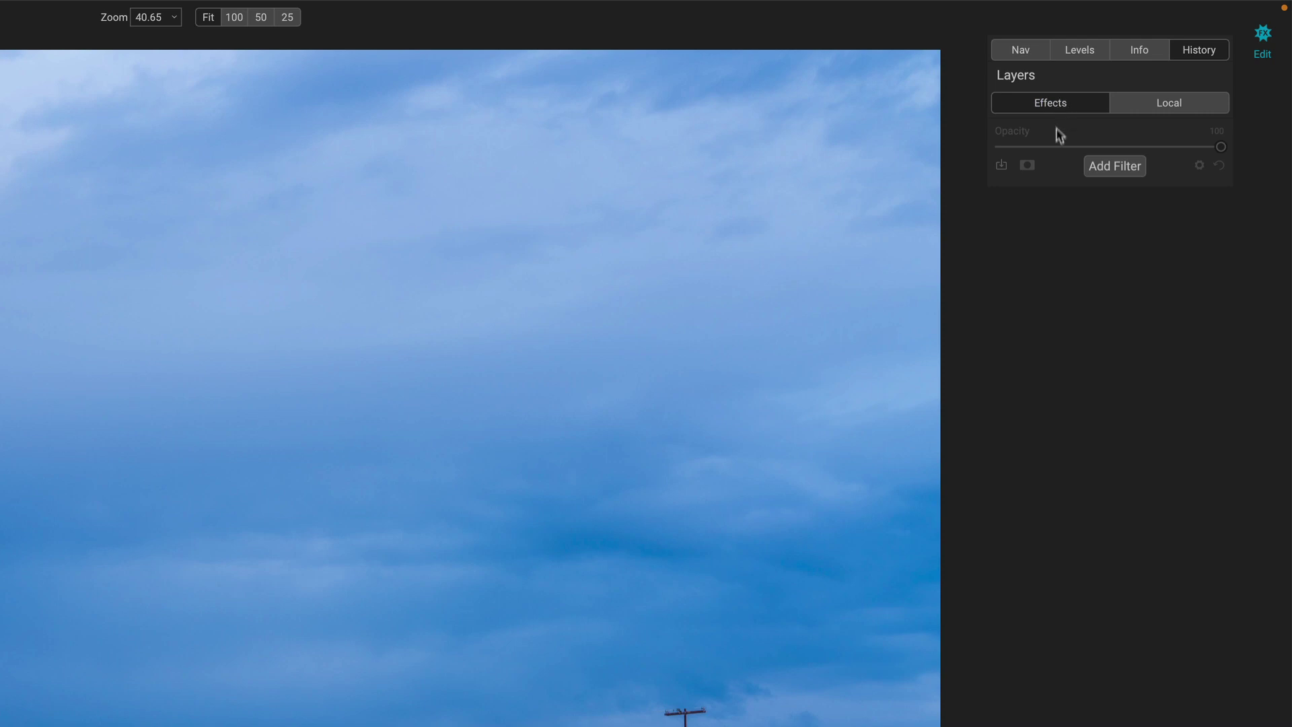
{"action": "left_click", "coordinate": [1111, 169]}
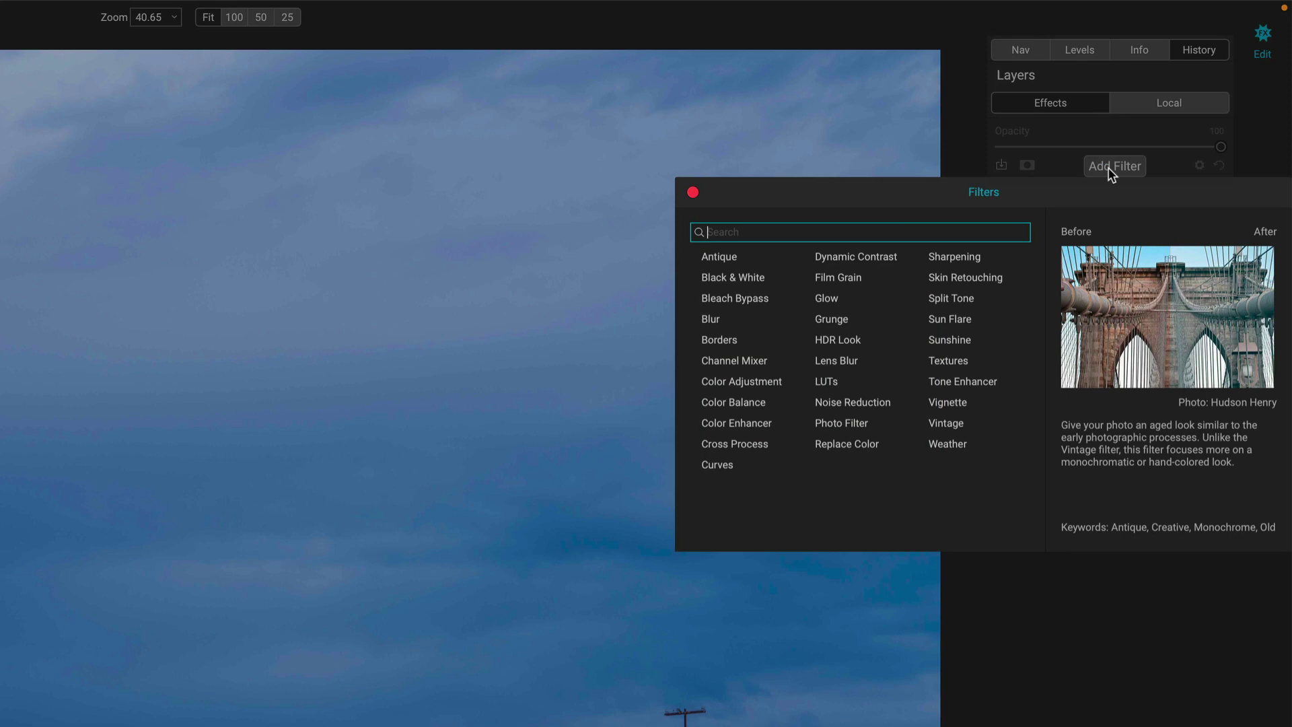
{"action": "left_click", "coordinate": [837, 254]}
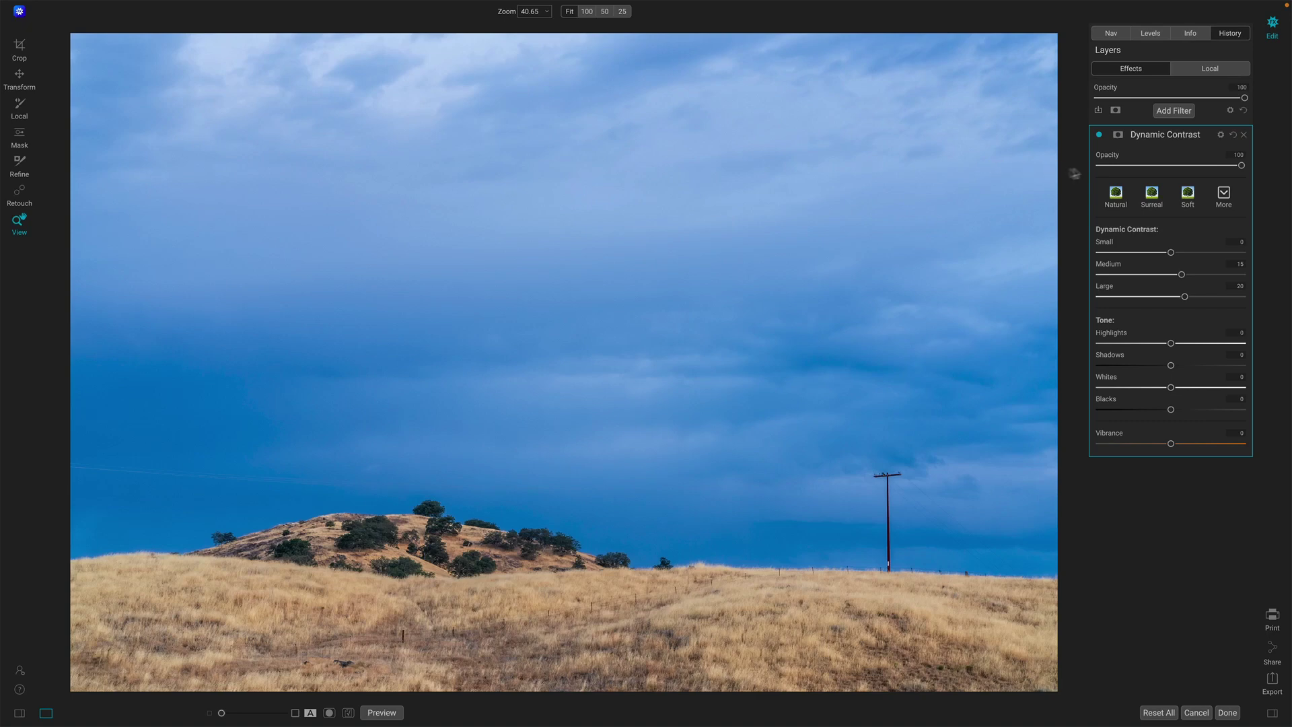
{"action": "left_click", "coordinate": [1152, 197]}
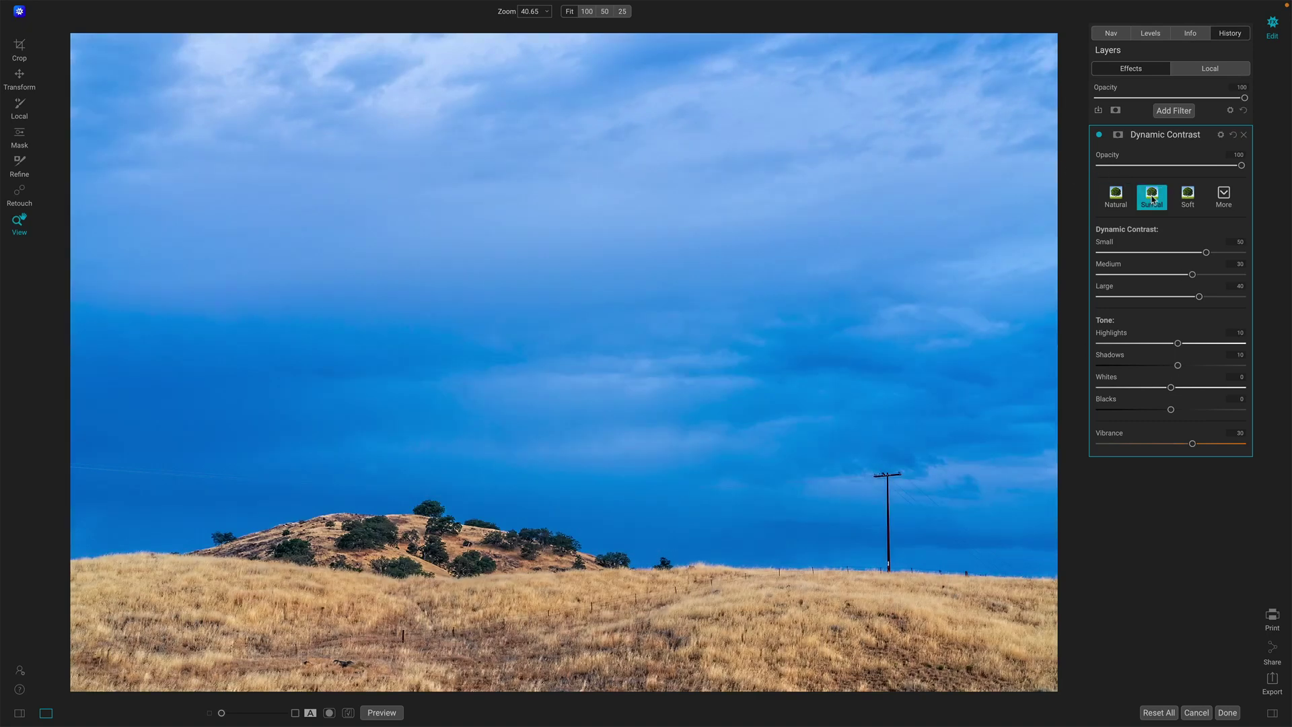
Step: Toggle Dynamic Contrast off and on to compare, then reveal its masking options
{"action": "left_click", "coordinate": [1099, 135]}
{"action": "left_click", "coordinate": [1098, 135]}
{"action": "left_click", "coordinate": [1099, 134]}
{"action": "left_click", "coordinate": [1098, 135]}
{"action": "left_click", "coordinate": [1098, 135]}
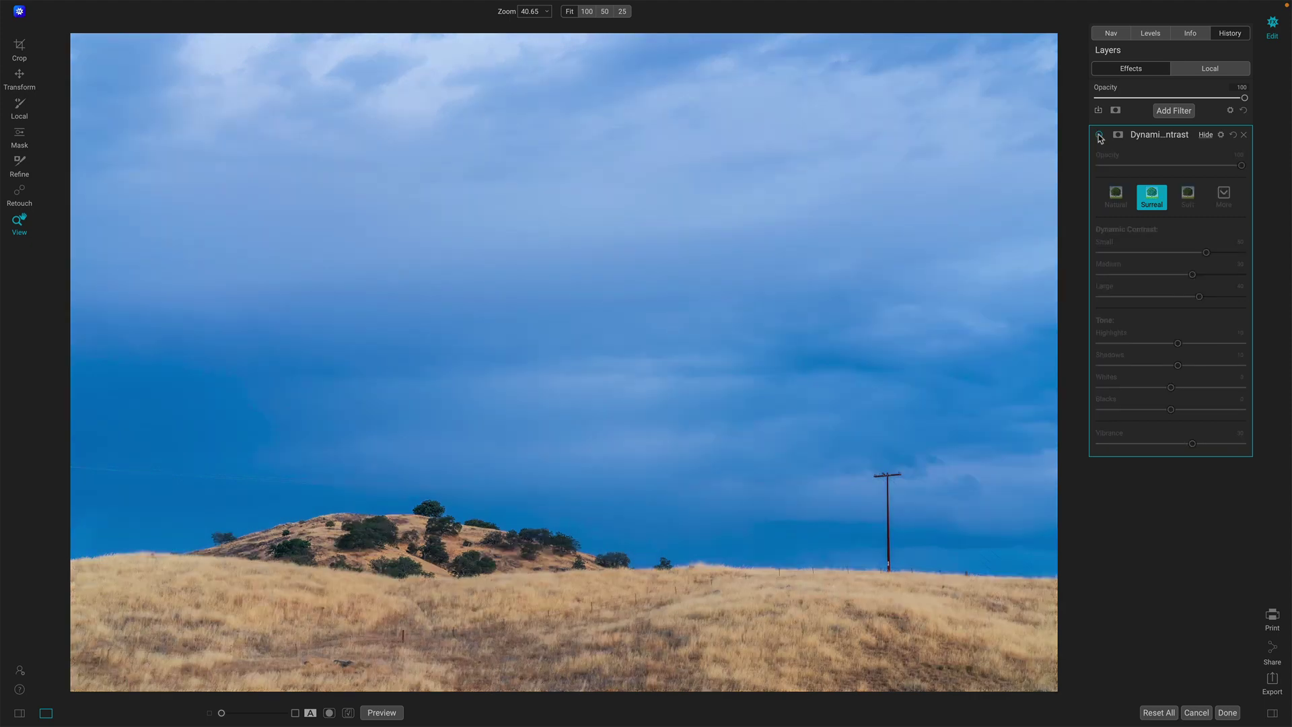
{"action": "left_click", "coordinate": [1098, 134]}
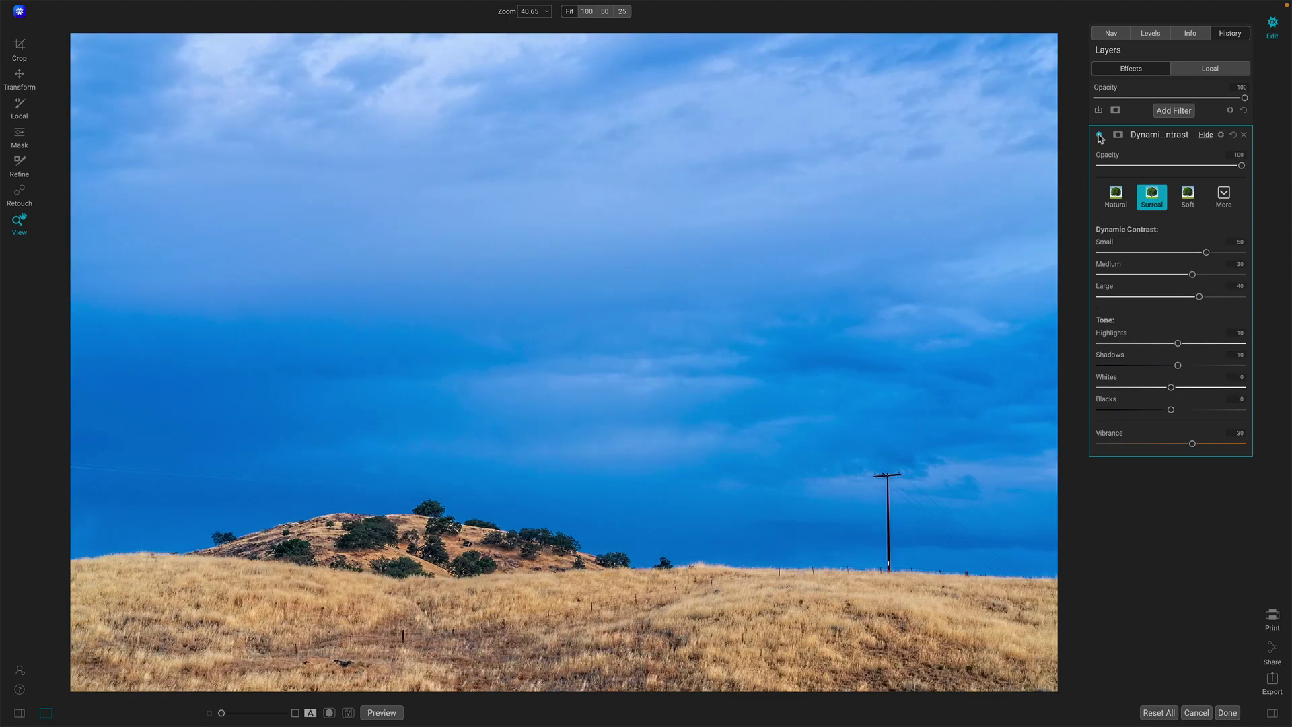
{"action": "left_click", "coordinate": [1098, 135]}
{"action": "left_click", "coordinate": [1099, 135]}
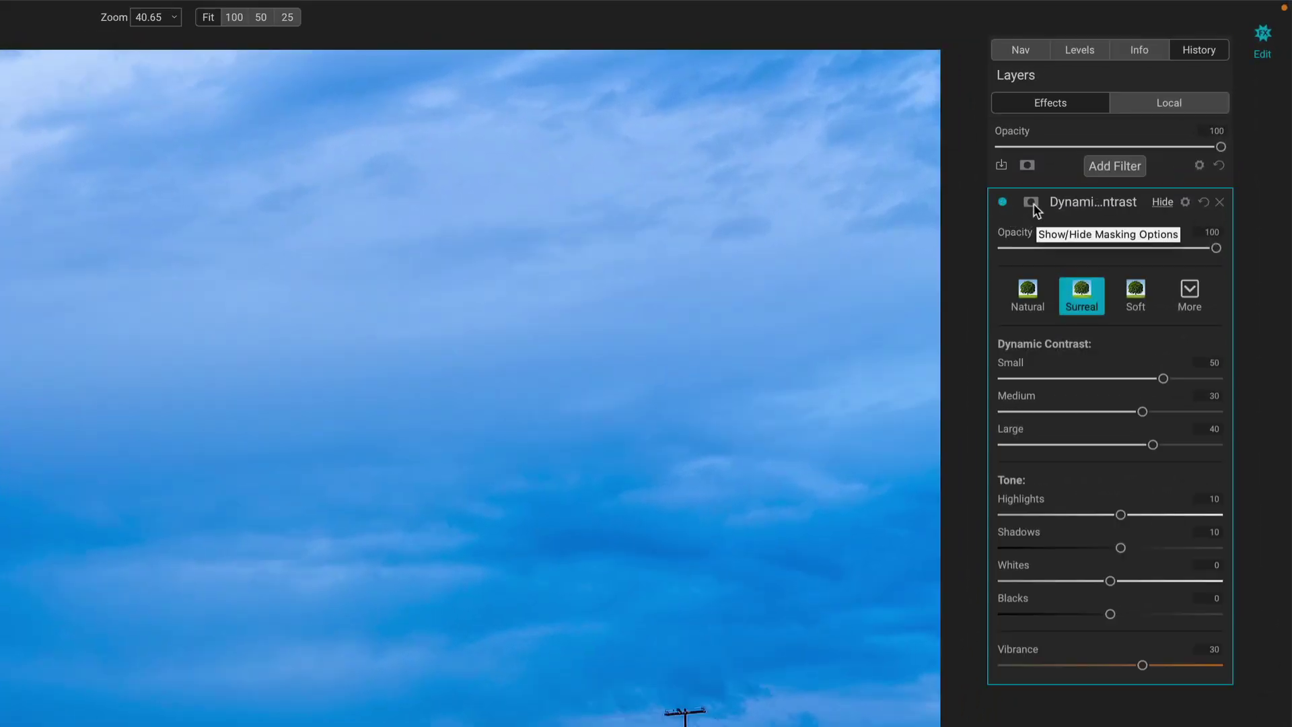
{"action": "left_click", "coordinate": [1032, 205]}
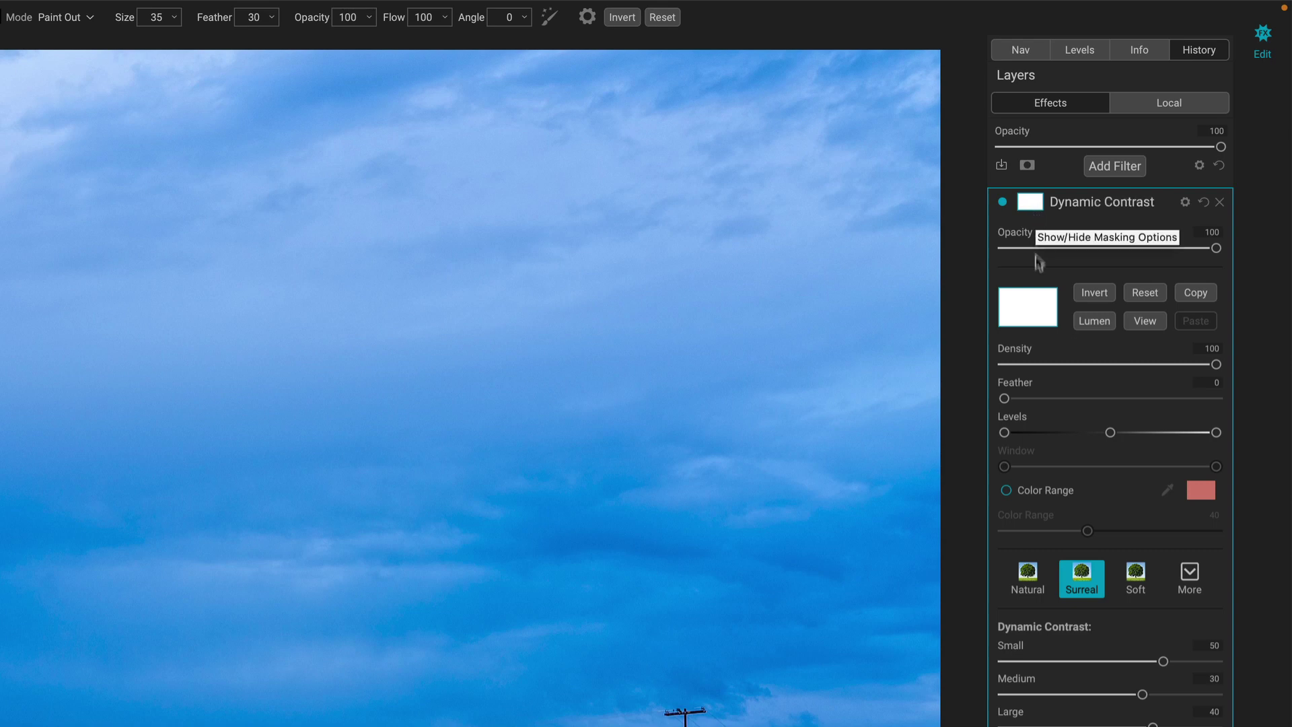
Step: Limit the Dynamic Contrast mask to the sampled golden-grass colour and view it in black and white
{"action": "left_click", "coordinate": [1006, 490]}
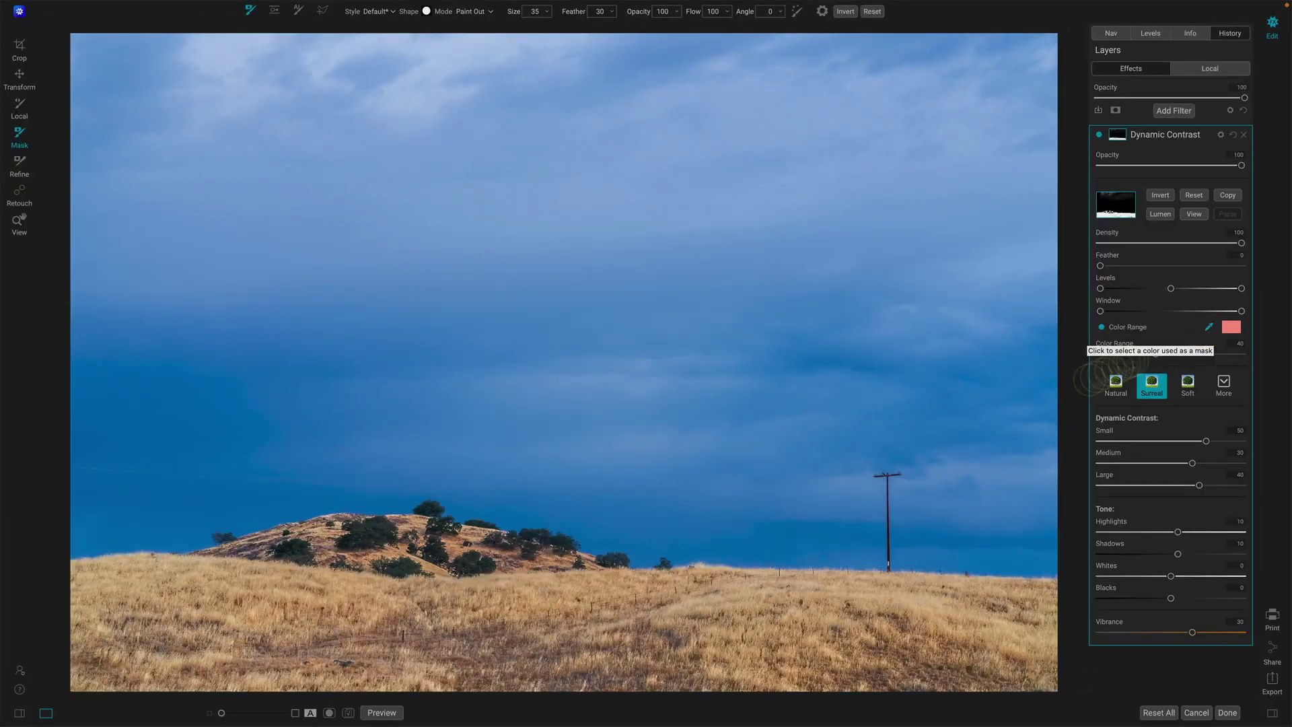
{"action": "left_click", "coordinate": [1173, 499]}
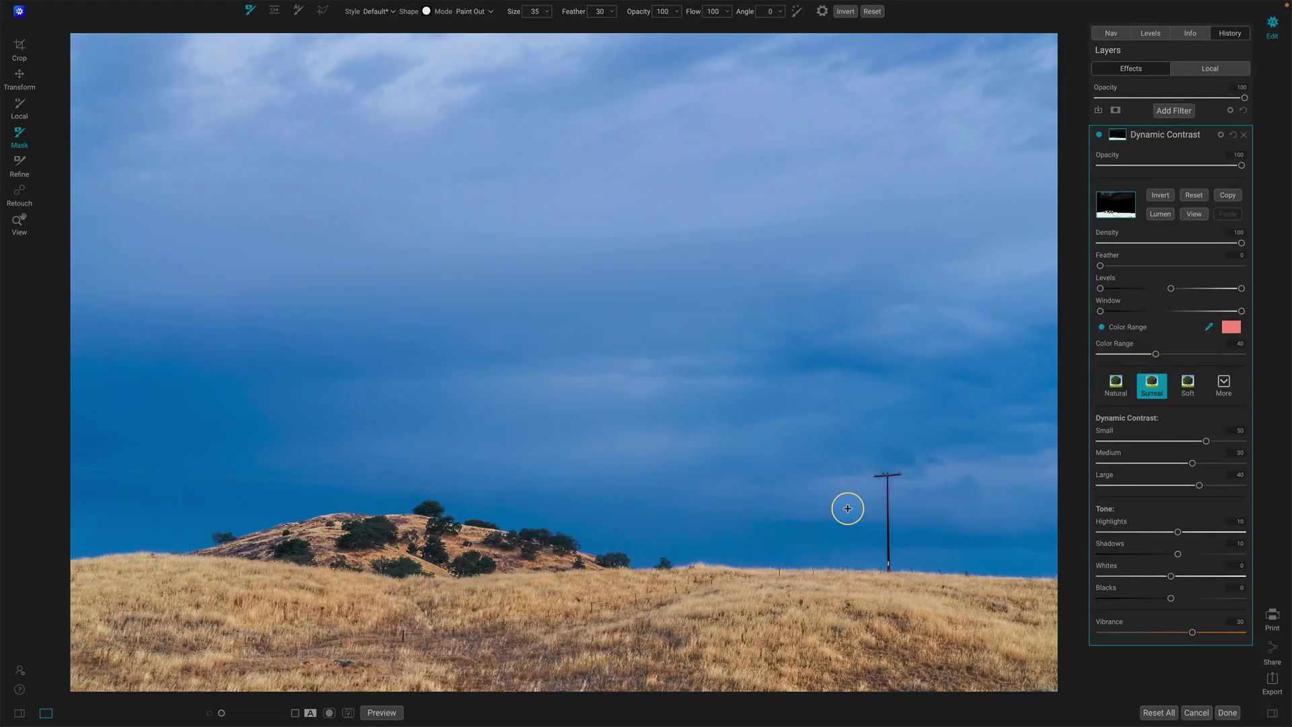
{"action": "left_click", "coordinate": [742, 592]}
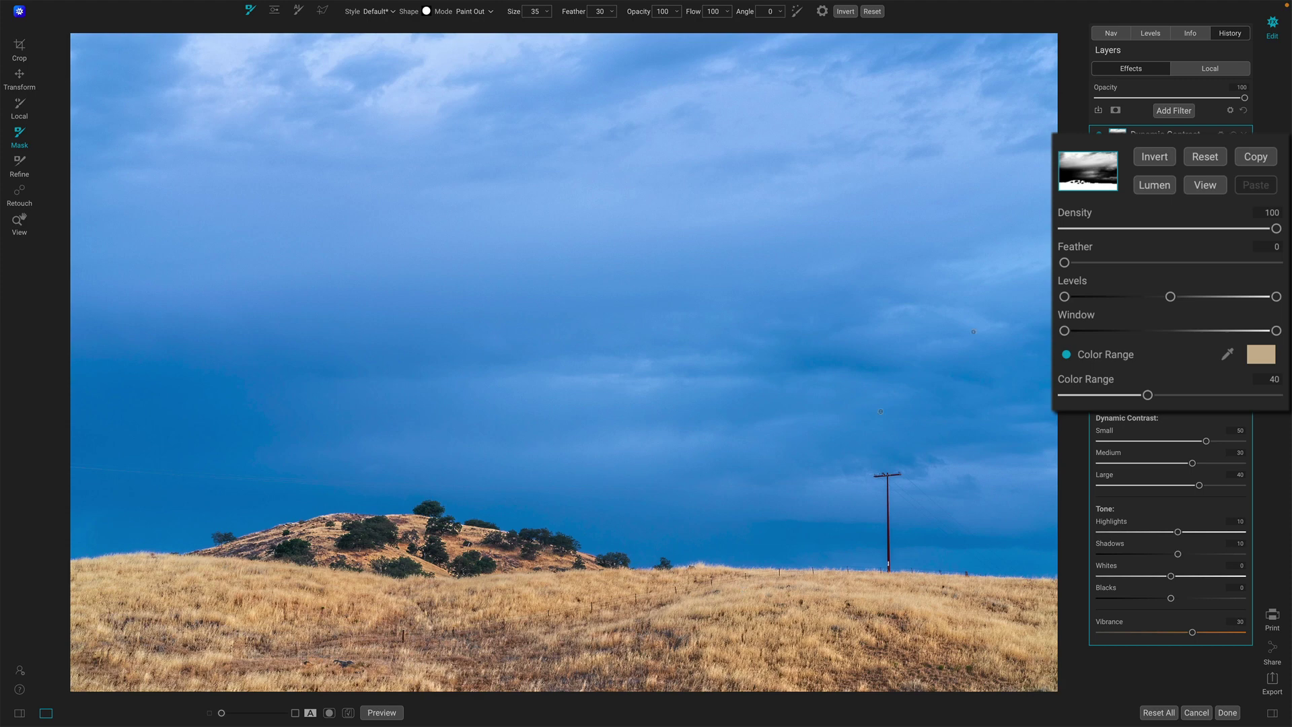
{"action": "left_click", "coordinate": [1204, 189]}
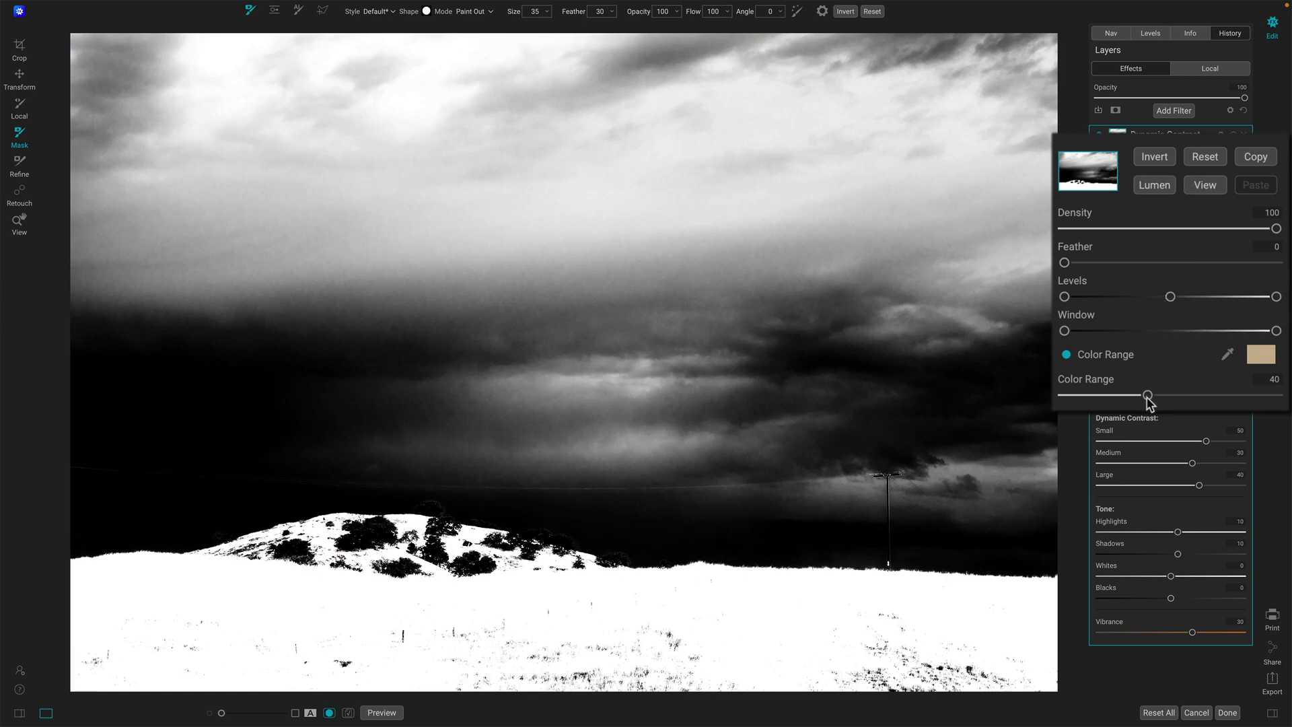
Step: Drag the grass mask's Color Range down to about 5, then back up to 29
{"action": "left_click_drag", "start_coordinate": [1148, 398], "coordinate": [1077, 399]}
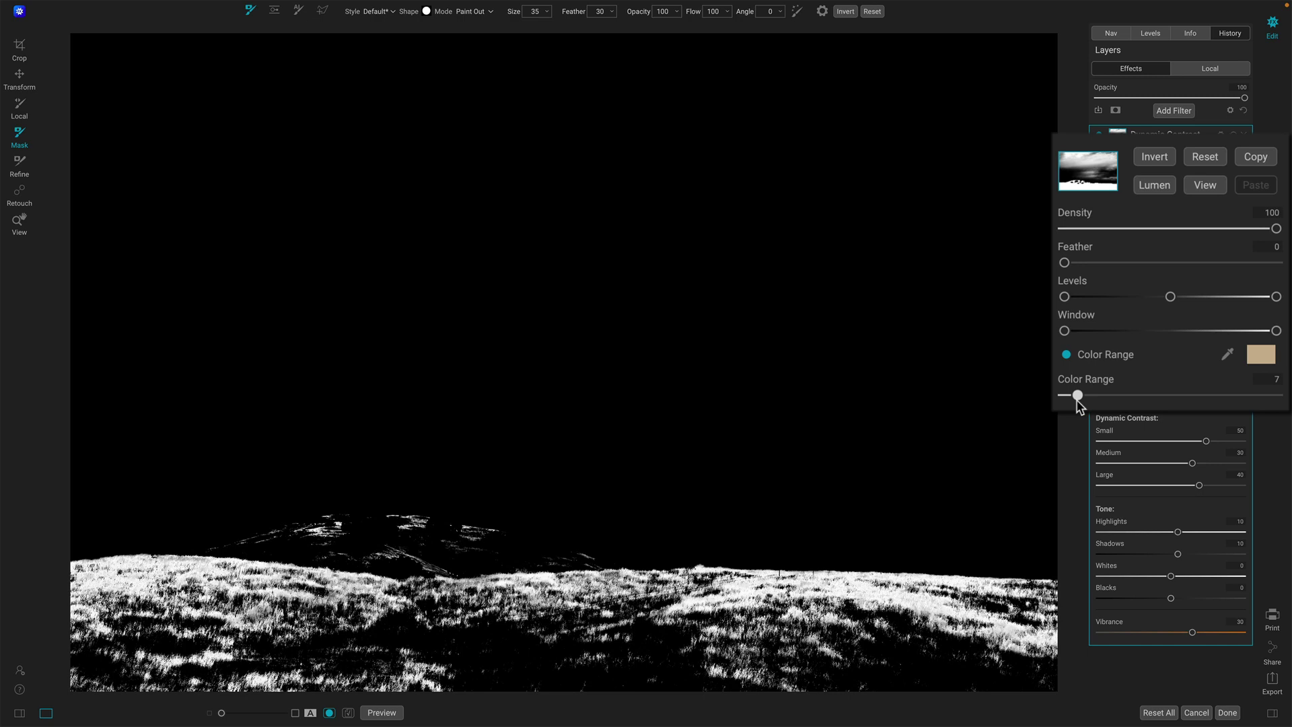
{"action": "left_click_drag", "start_coordinate": [1077, 398], "coordinate": [1109, 398]}
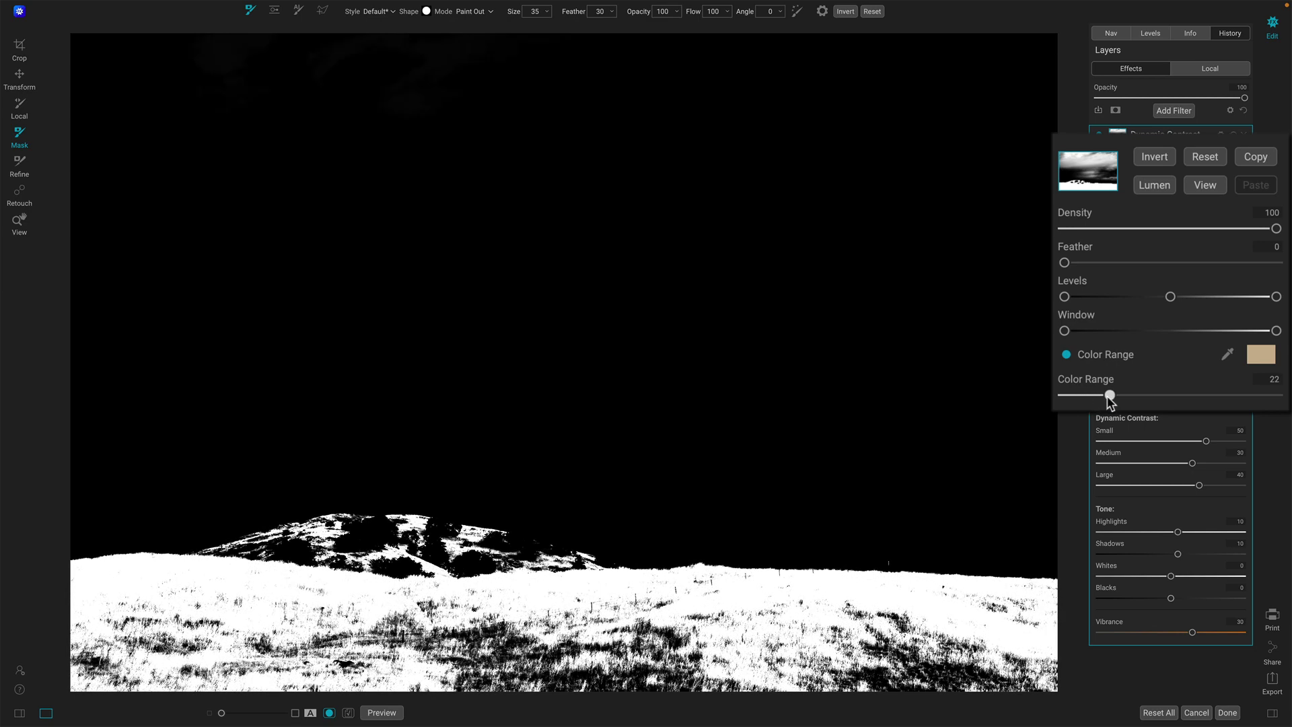
{"action": "left_click_drag", "start_coordinate": [1108, 394], "coordinate": [1123, 396]}
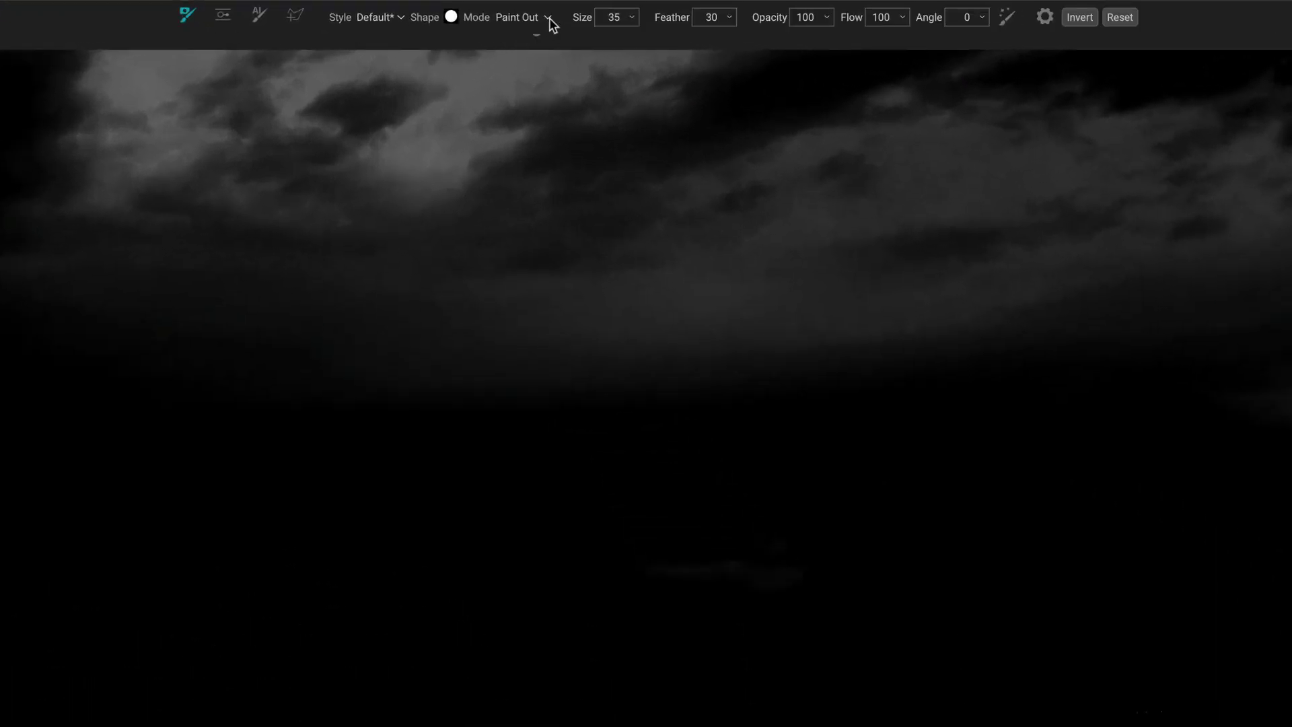
Step: With a 1200-size brush, paint the remaining sky out of the Dynamic Contrast mask and feather it to 8
{"action": "left_click_drag", "start_coordinate": [579, 26], "coordinate": [640, 27]}
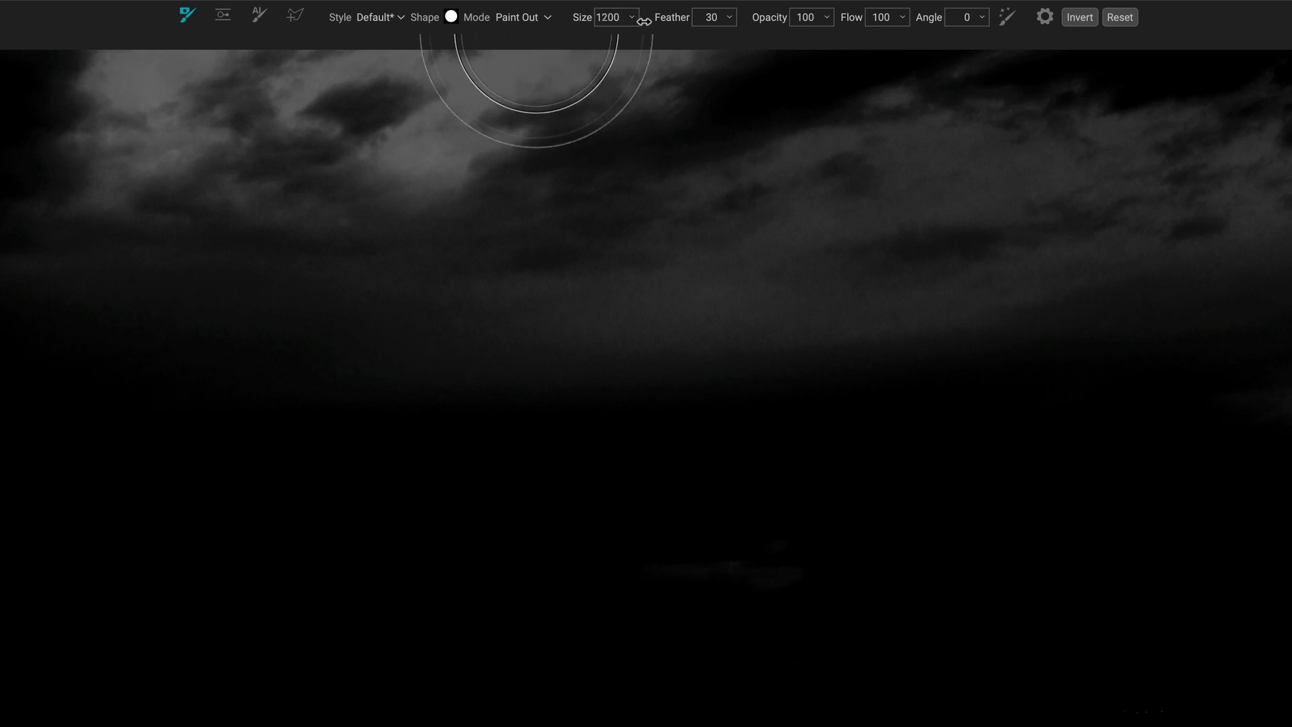
{"action": "left_click", "coordinate": [892, 209]}
{"action": "left_click", "coordinate": [717, 259]}
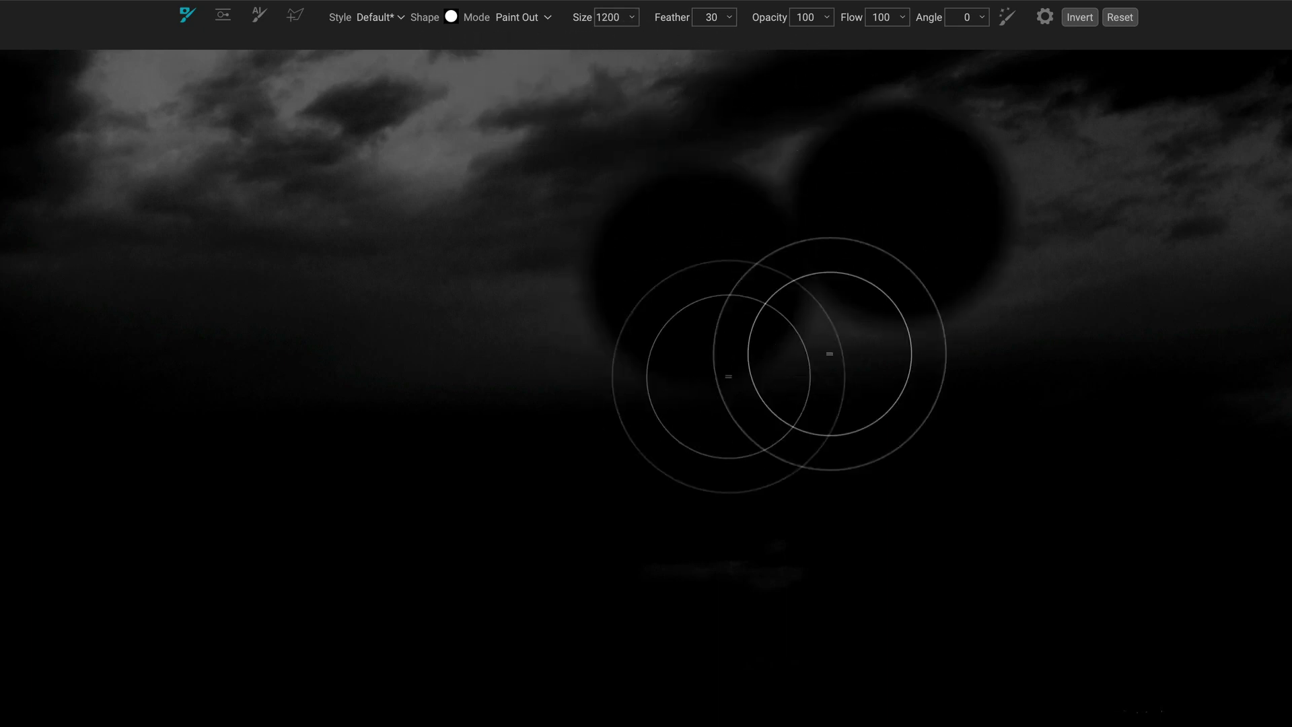
{"action": "left_click", "coordinate": [1130, 309]}
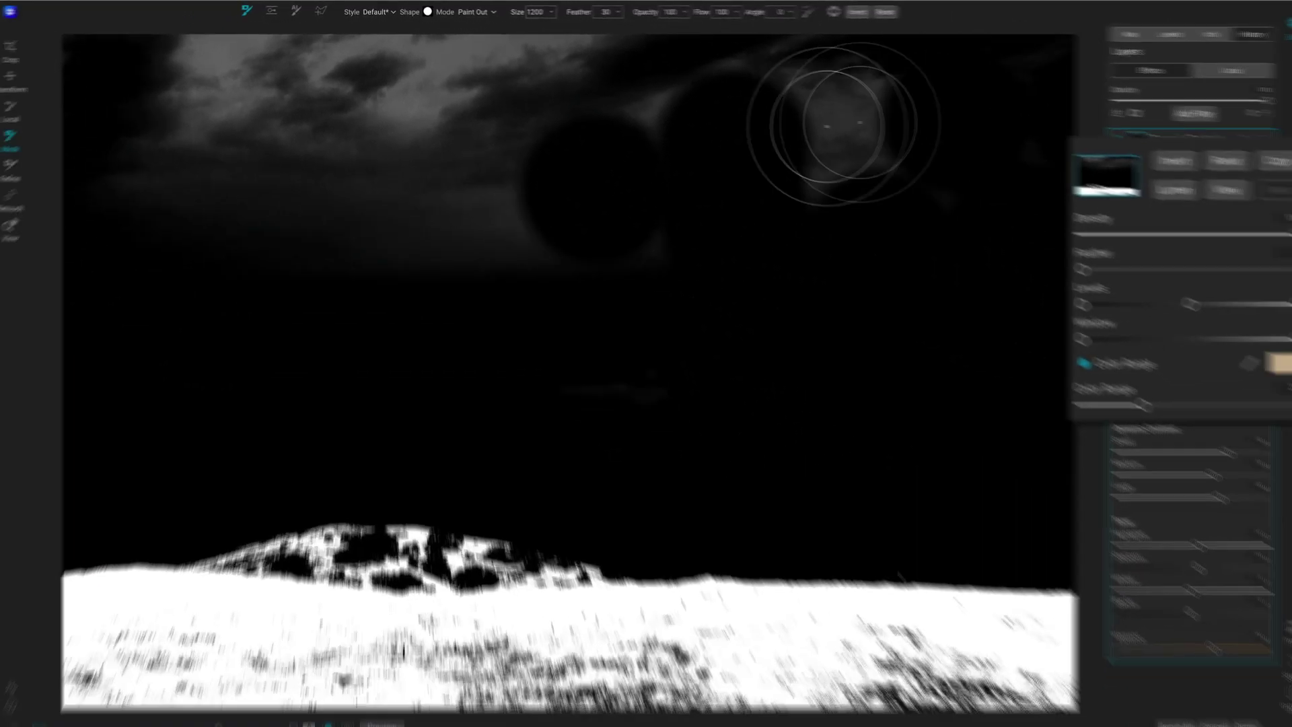
{"action": "mouse_move", "coordinate": [841, 124]}
{"action": "left_mouse_down"}
{"action": "mouse_move", "coordinate": [672, 155]}
{"action": "mouse_move", "coordinate": [656, 80]}
{"action": "mouse_move", "coordinate": [458, 231]}
{"action": "mouse_move", "coordinate": [288, 241]}
{"action": "mouse_move", "coordinate": [74, 205]}
{"action": "mouse_move", "coordinate": [163, 111]}
{"action": "mouse_move", "coordinate": [275, 67]}
{"action": "mouse_move", "coordinate": [588, 69]}
{"action": "mouse_move", "coordinate": [438, 158]}
{"action": "mouse_move", "coordinate": [277, 114]}
{"action": "mouse_move", "coordinate": [246, 72]}
{"action": "mouse_move", "coordinate": [283, 66]}
{"action": "mouse_move", "coordinate": [308, 81]}
{"action": "mouse_move", "coordinate": [176, 140]}
{"action": "mouse_move", "coordinate": [561, 79]}
{"action": "mouse_move", "coordinate": [847, 76]}
{"action": "mouse_move", "coordinate": [531, 35]}
{"action": "mouse_move", "coordinate": [438, 242]}
{"action": "mouse_move", "coordinate": [634, 209]}
{"action": "mouse_move", "coordinate": [852, 136]}
{"action": "mouse_move", "coordinate": [850, 94]}
{"action": "mouse_move", "coordinate": [656, 75]}
{"action": "mouse_move", "coordinate": [554, 42]}
{"action": "mouse_move", "coordinate": [250, 136]}
{"action": "mouse_move", "coordinate": [190, 179]}
{"action": "left_mouse_up"}
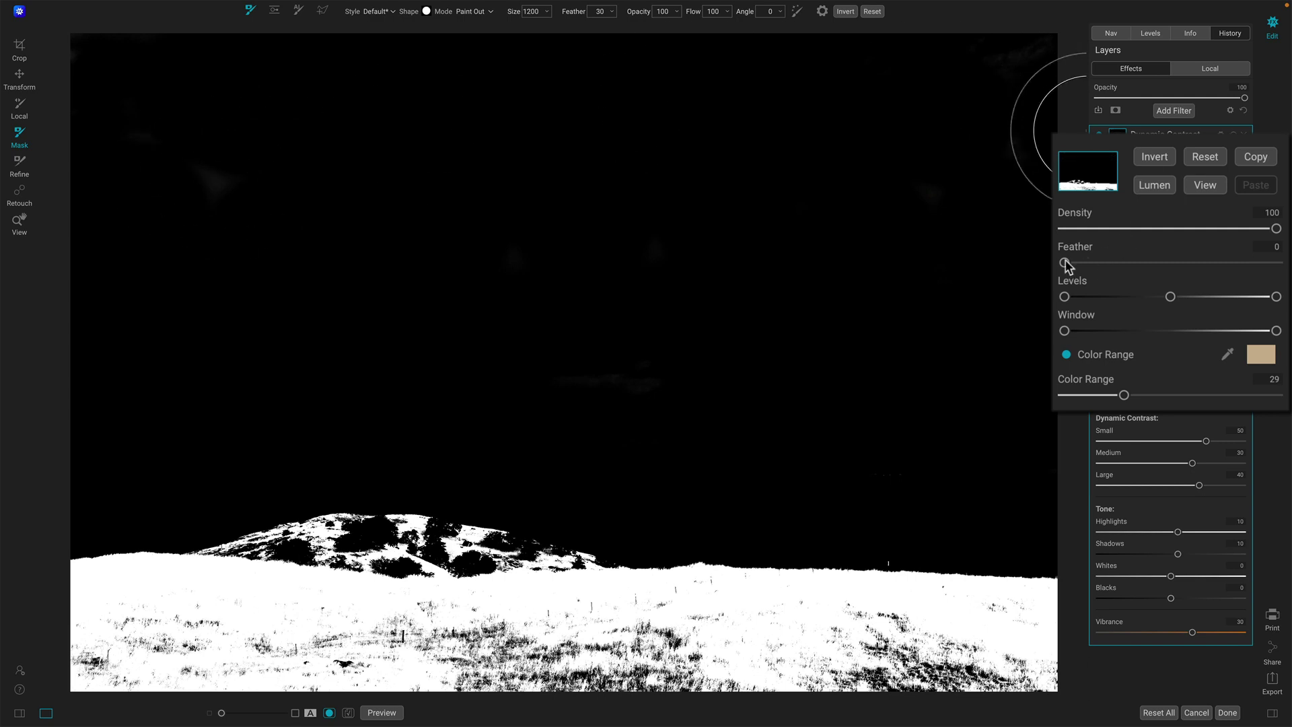
{"action": "left_click_drag", "start_coordinate": [1064, 262], "coordinate": [1081, 264]}
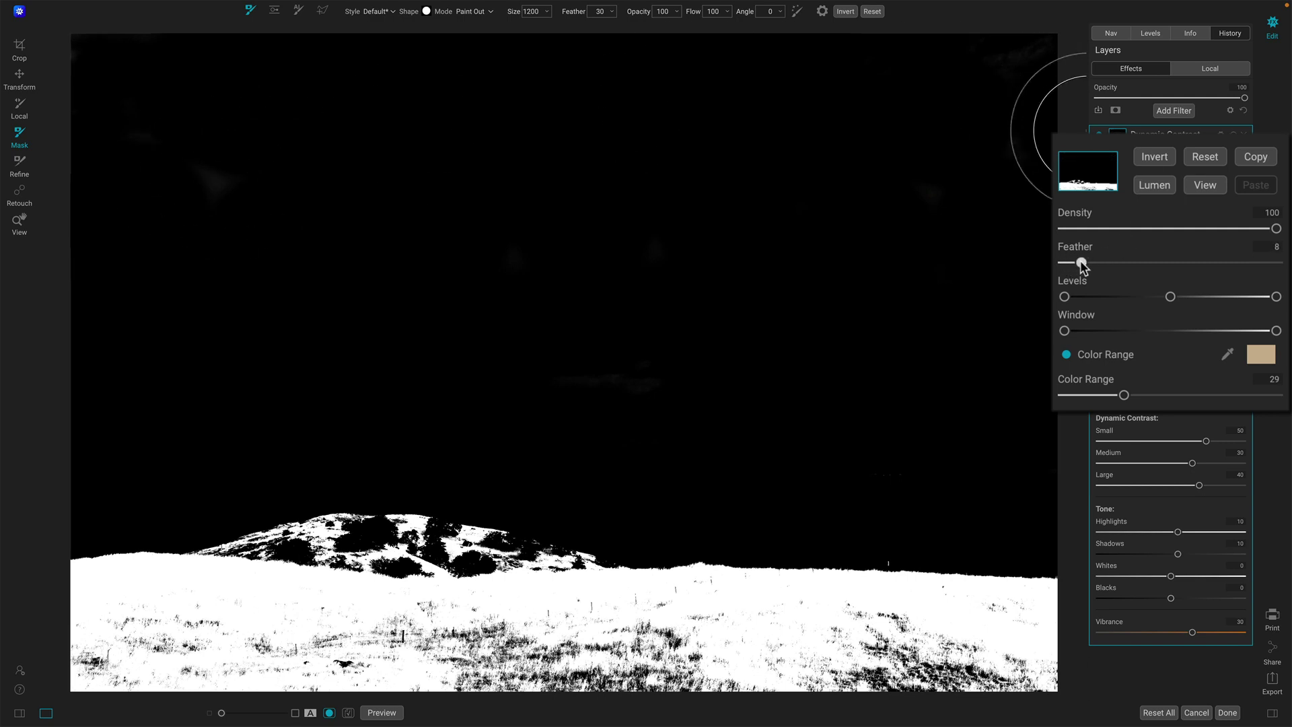
Step: Return to the colour photo and toggle the Dynamic Contrast layer off and on to compare
{"action": "left_click", "coordinate": [1205, 187]}
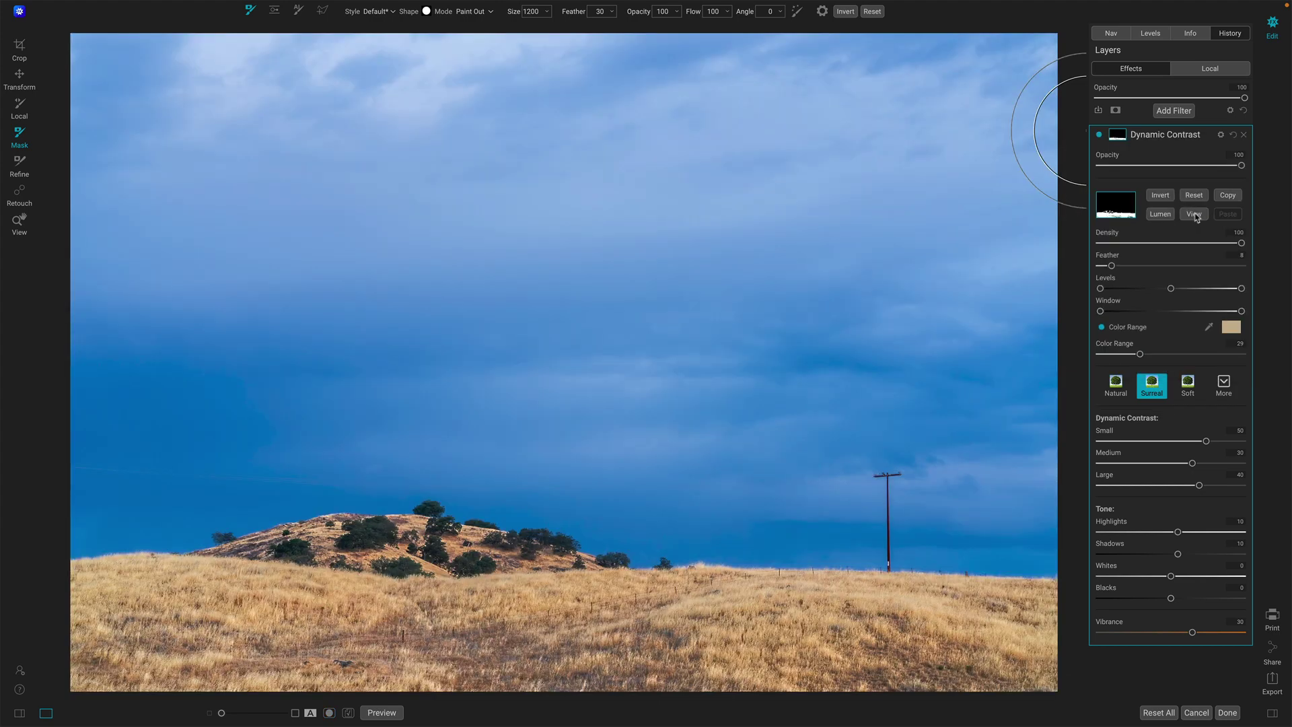
{"action": "key", "text": "z"}
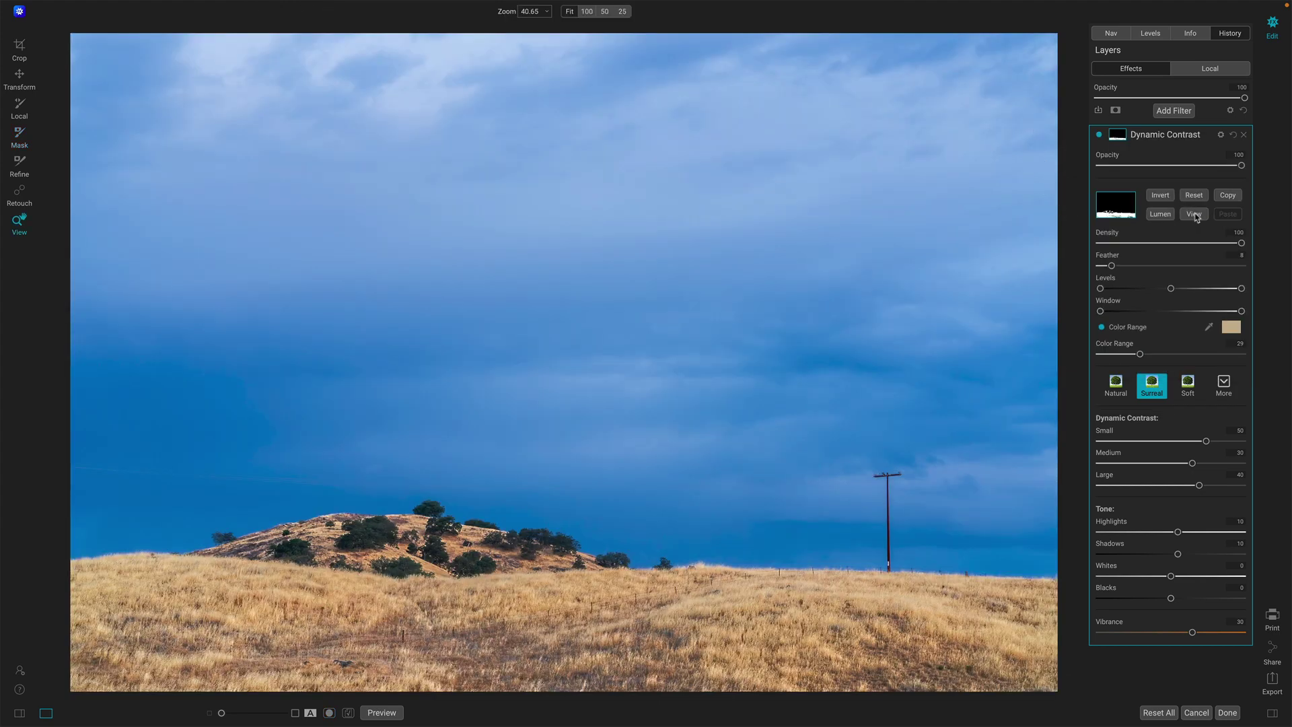
{"action": "left_click", "coordinate": [1099, 135]}
{"action": "left_click", "coordinate": [1099, 135]}
{"action": "left_click", "coordinate": [1099, 135]}
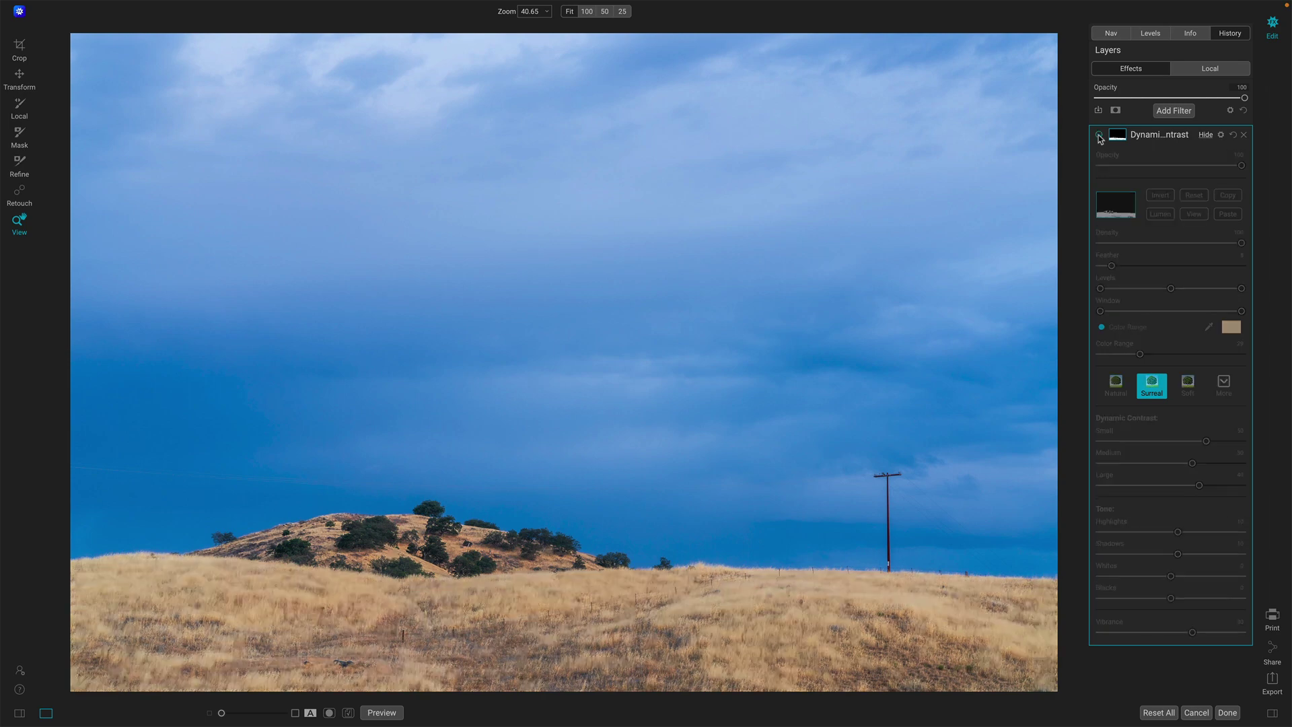
{"action": "left_click", "coordinate": [1099, 135]}
{"action": "left_click", "coordinate": [1099, 136]}
{"action": "left_click", "coordinate": [1098, 135]}
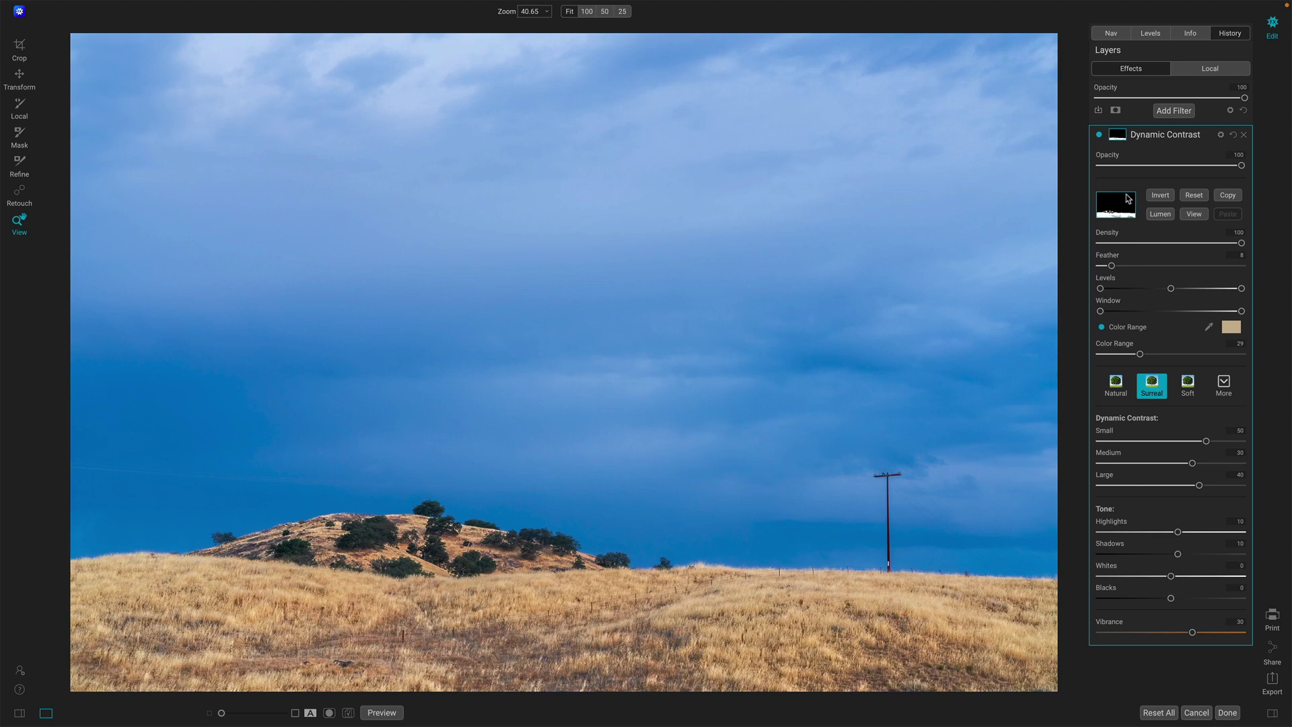
Step: Switch Dynamic Contrast from Surreal to the Natural preset and compare it off and on
{"action": "left_click", "coordinate": [1115, 389]}
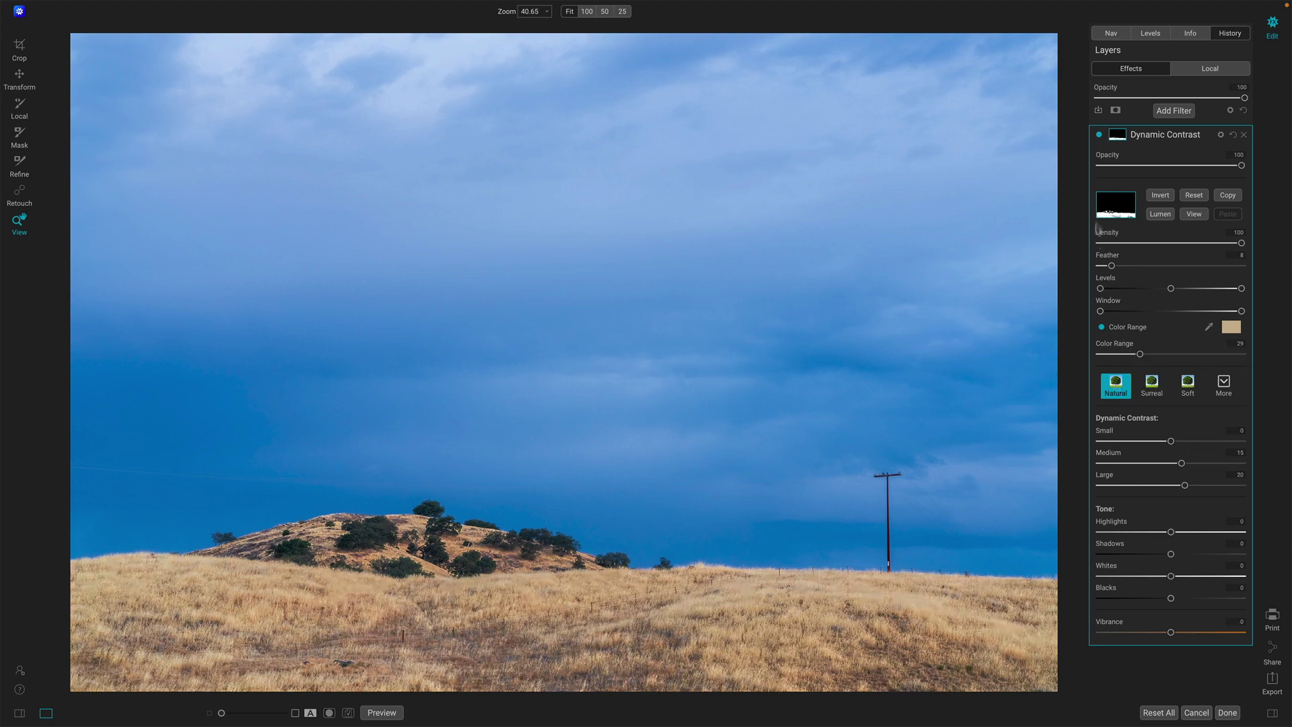
{"action": "left_click", "coordinate": [1098, 135]}
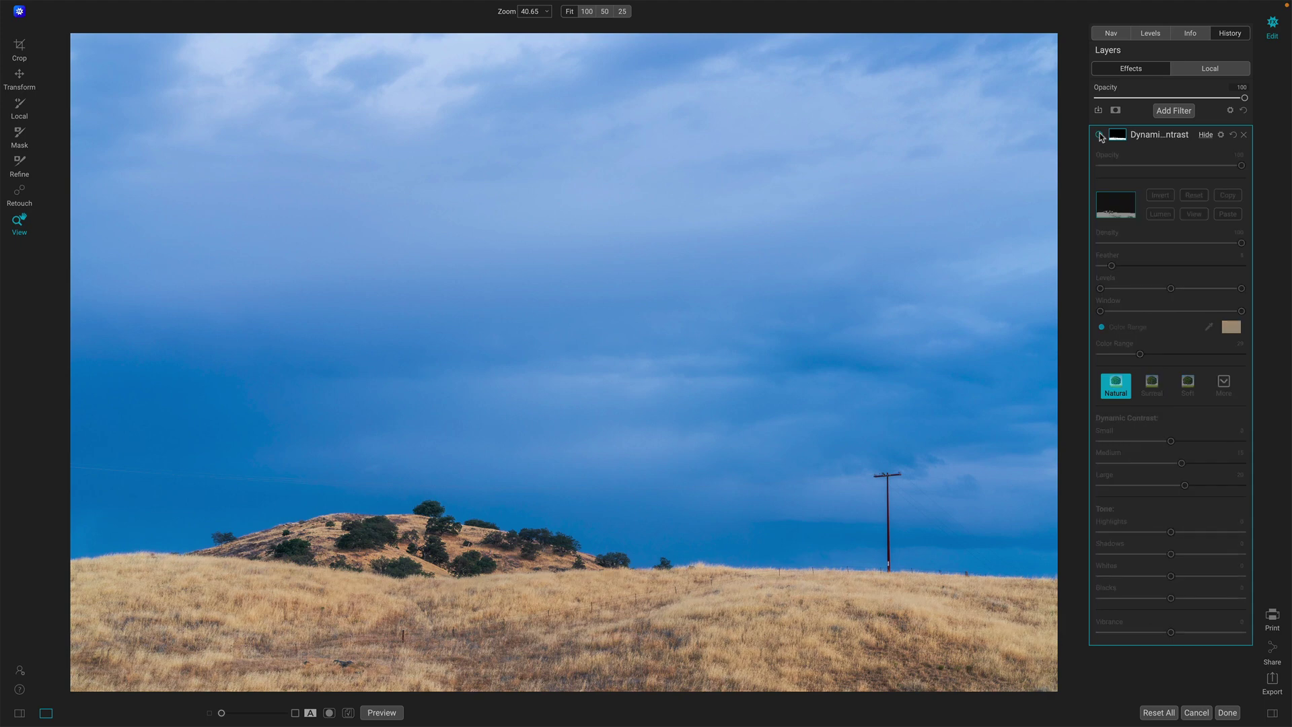
{"action": "left_click", "coordinate": [1100, 135]}
{"action": "left_click", "coordinate": [1099, 135]}
{"action": "left_click", "coordinate": [1099, 135]}
{"action": "left_click", "coordinate": [1099, 135]}
{"action": "left_click", "coordinate": [1099, 135]}
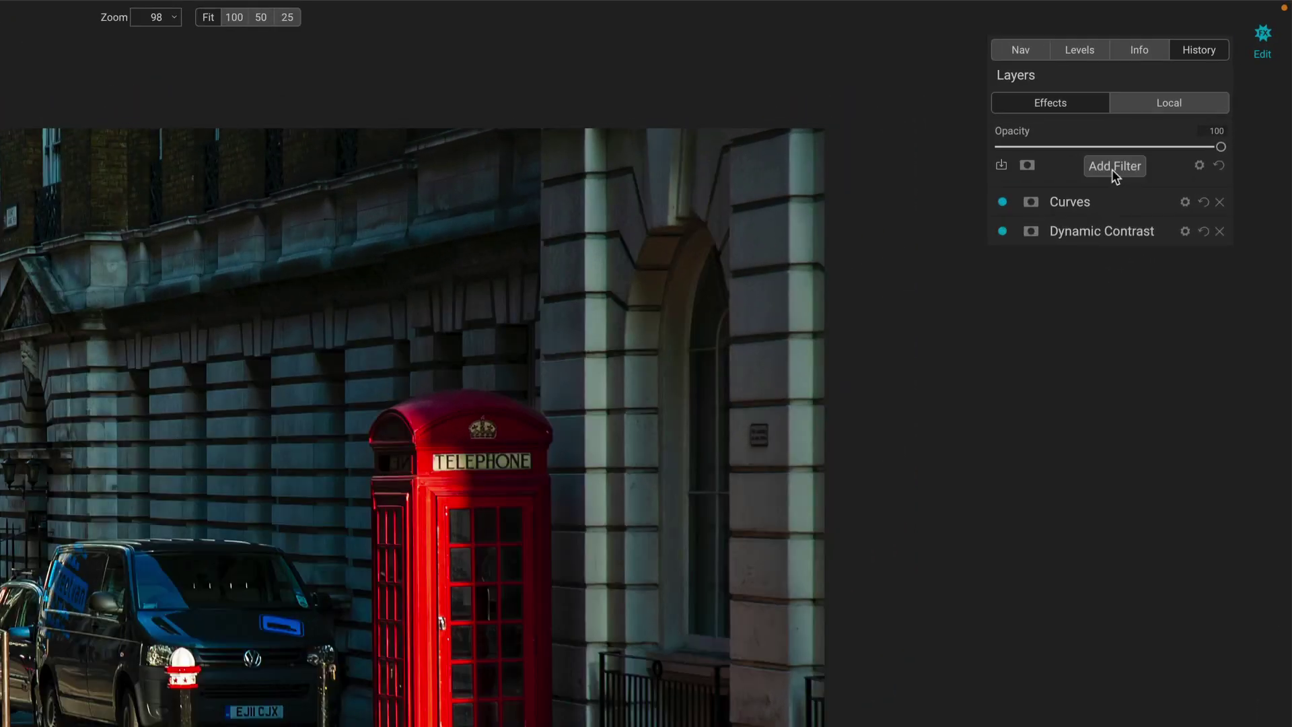
Step: Add a LUTs filter using the Rome LUT from the Vintage Matte category
{"action": "left_click", "coordinate": [1111, 168]}
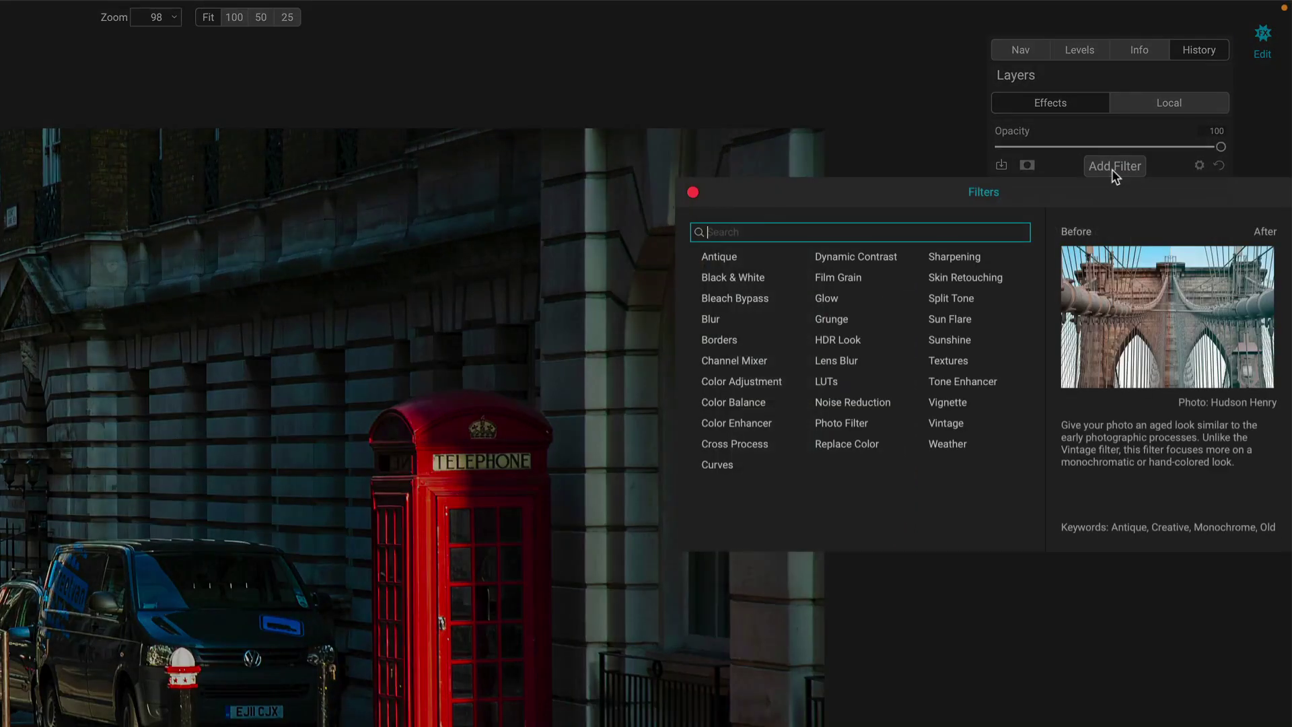
{"action": "left_click", "coordinate": [828, 380]}
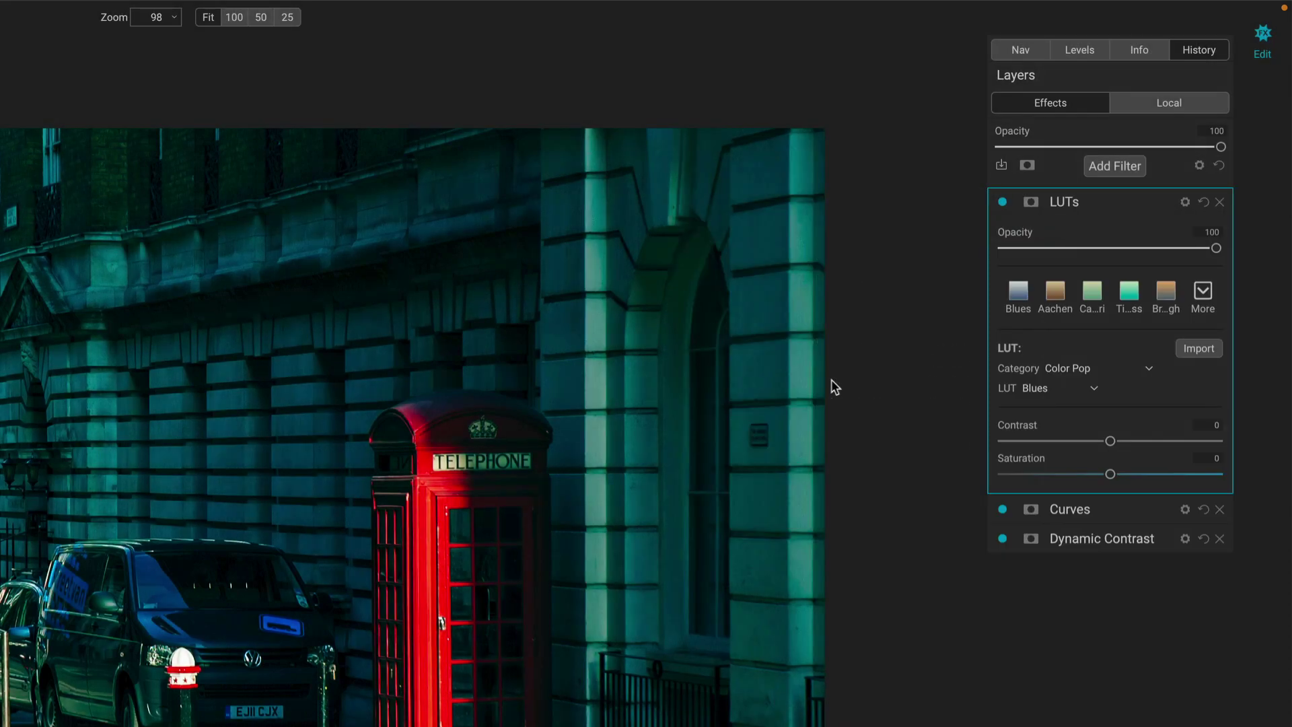
{"action": "left_click", "coordinate": [1096, 371]}
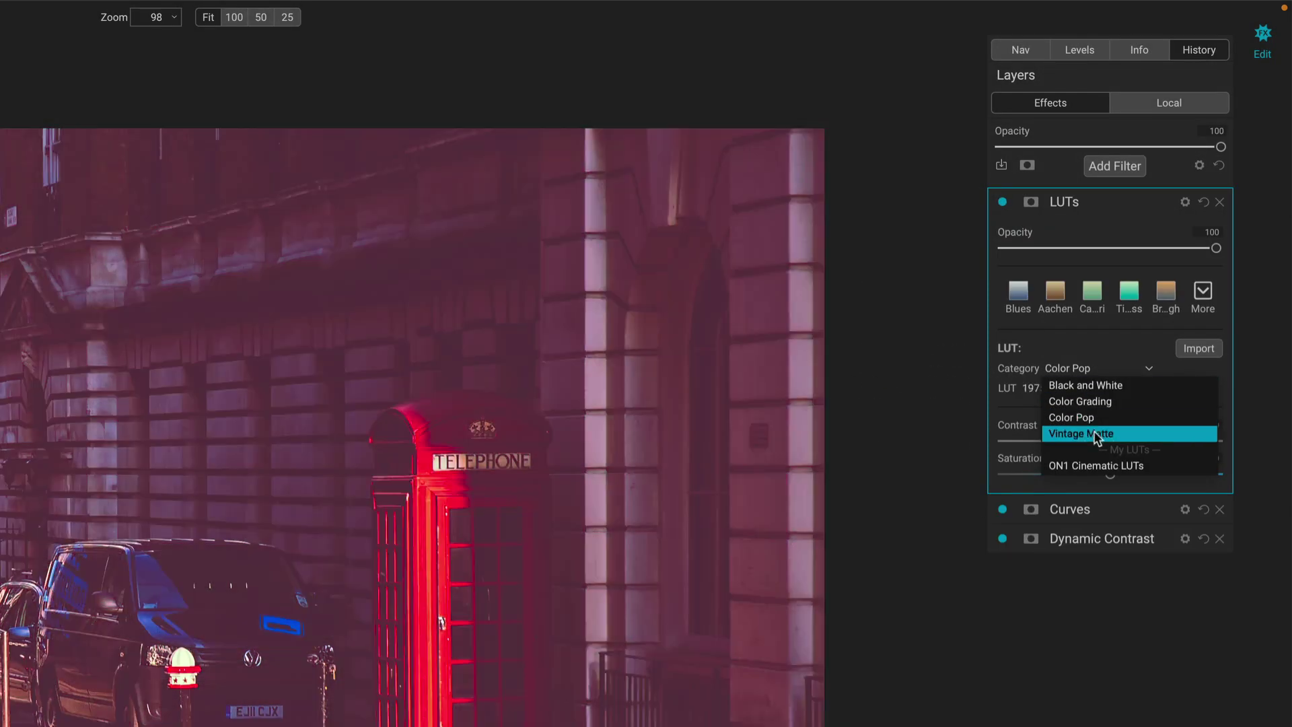
{"action": "left_click", "coordinate": [1096, 434]}
{"action": "left_click", "coordinate": [1206, 294]}
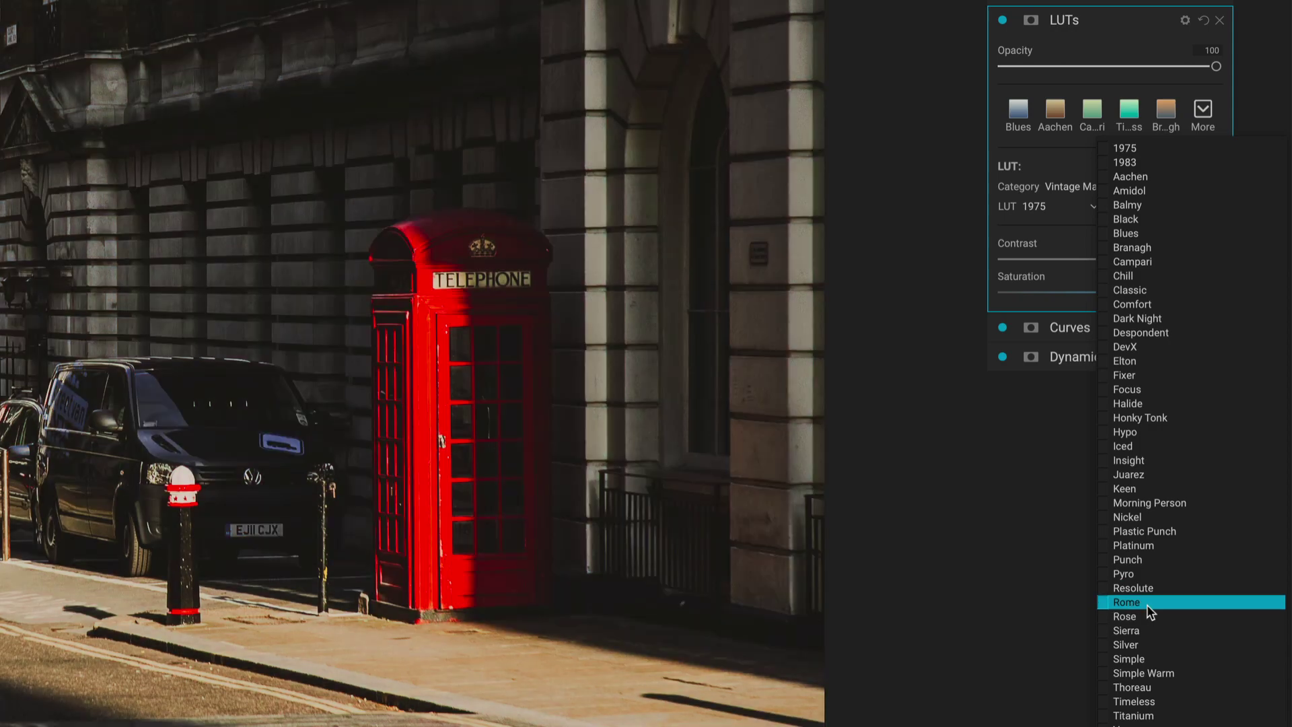
{"action": "left_click", "coordinate": [1146, 604]}
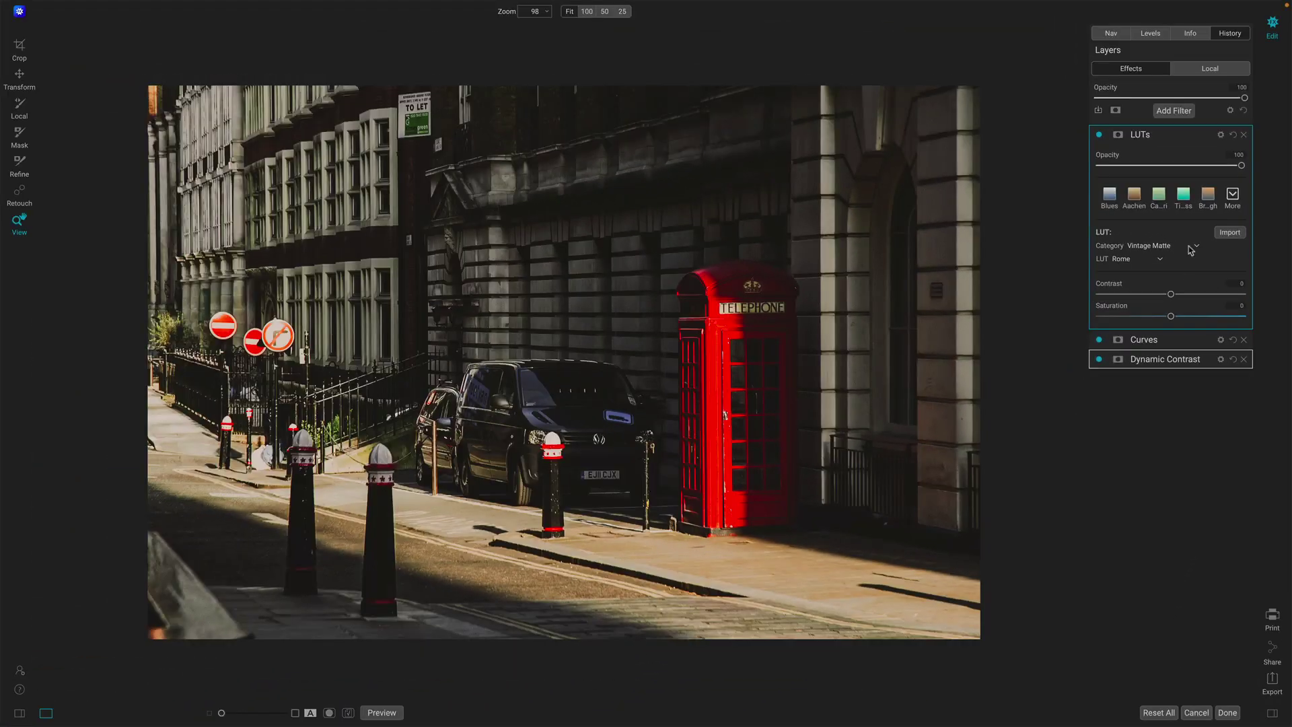
Step: Toggle the LUTs layer off and on repeatedly to compare the Rome look
{"action": "left_click", "coordinate": [1099, 135]}
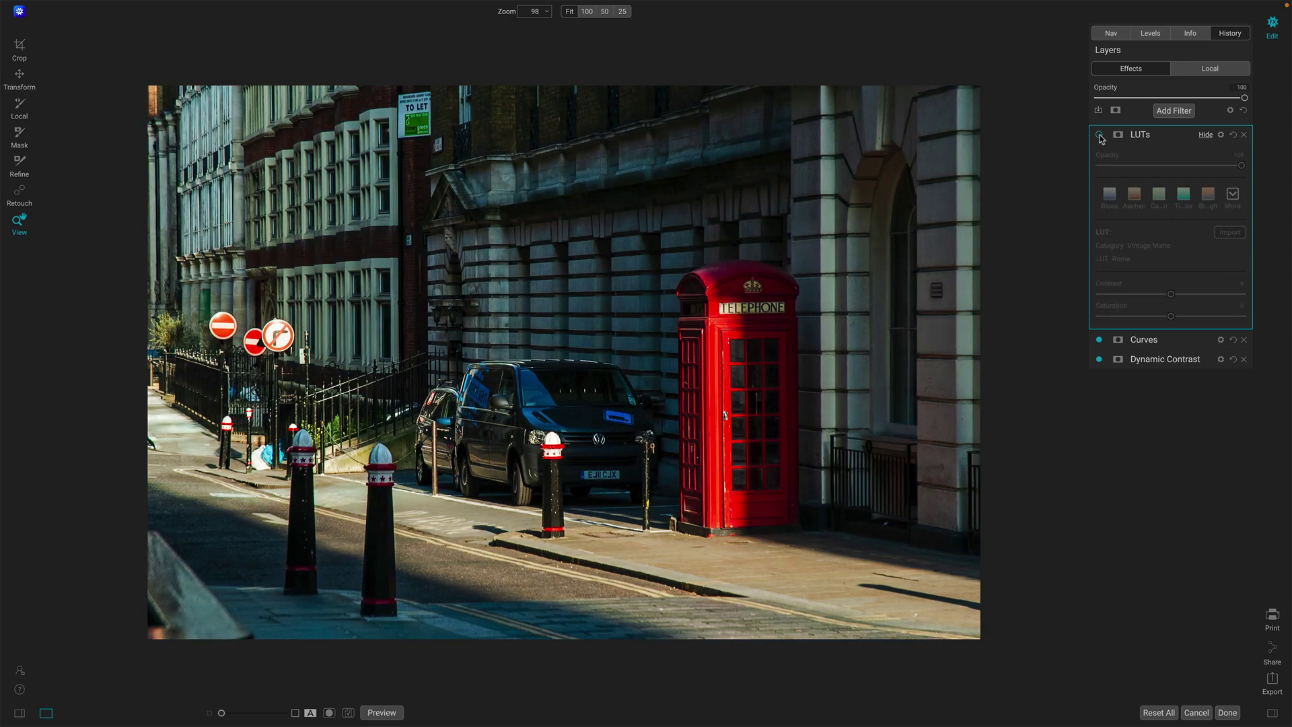
{"action": "left_click", "coordinate": [1099, 135]}
{"action": "left_click", "coordinate": [1100, 135]}
{"action": "left_click", "coordinate": [1099, 135]}
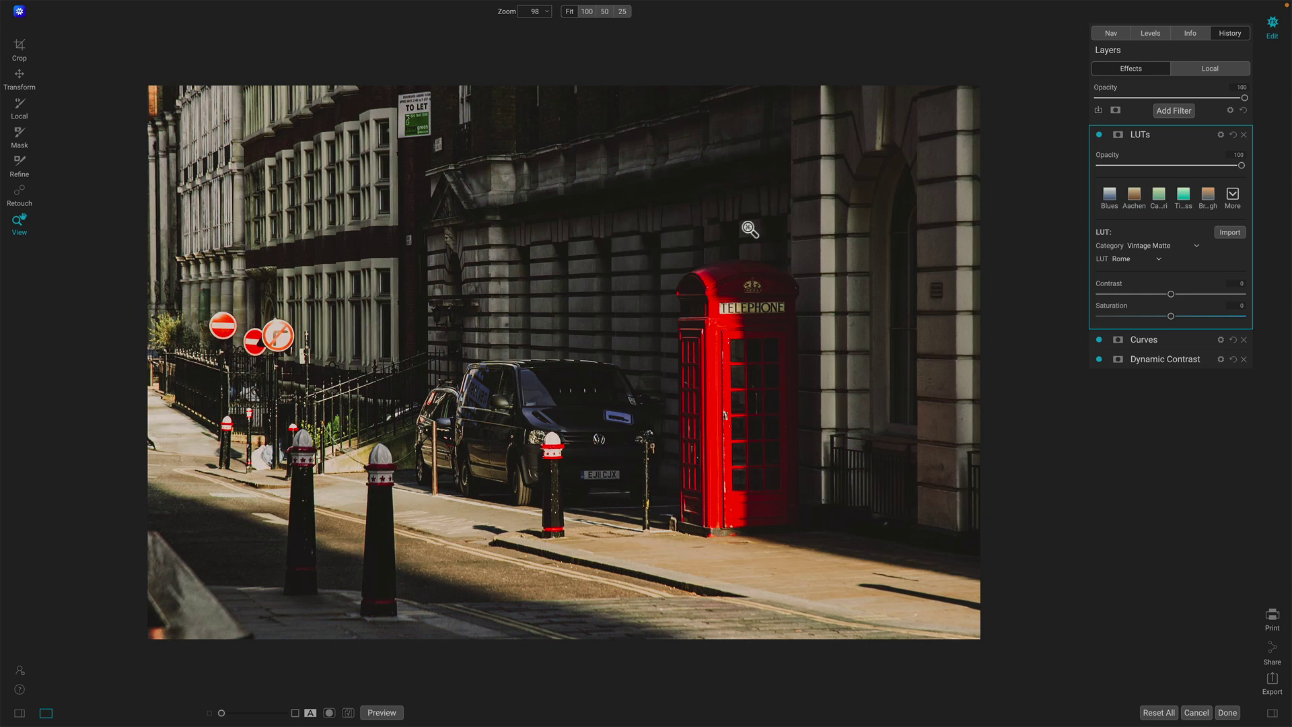
{"action": "left_click", "coordinate": [1100, 136]}
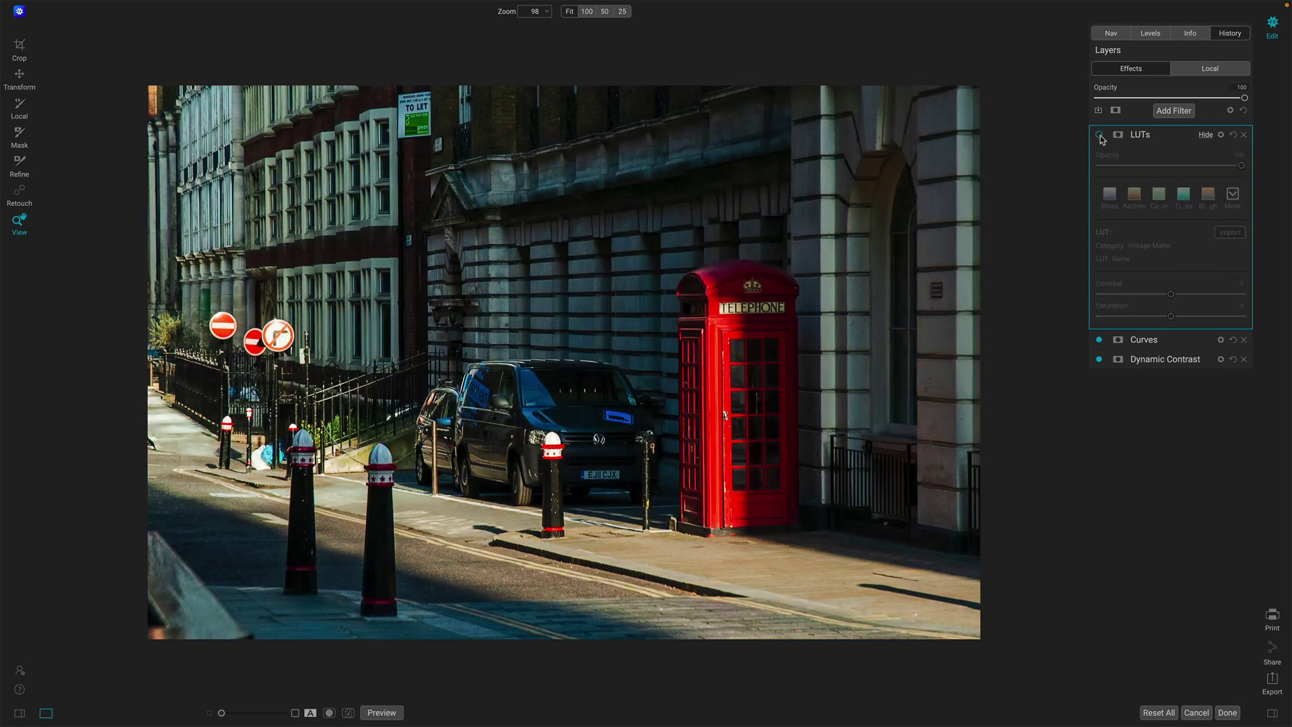
{"action": "left_click", "coordinate": [1099, 135]}
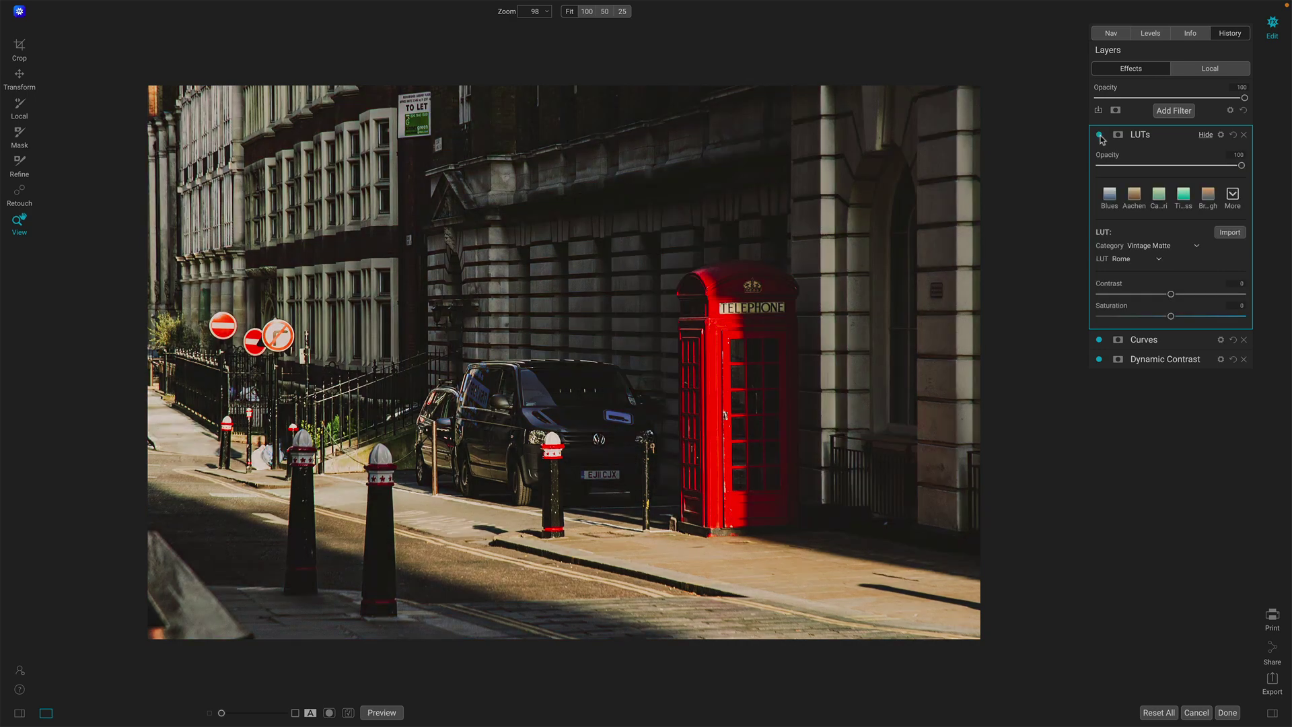
{"action": "left_click", "coordinate": [1099, 135]}
{"action": "left_click", "coordinate": [1099, 135]}
{"action": "left_click", "coordinate": [1099, 135]}
{"action": "left_click", "coordinate": [1099, 135]}
Step: Build the LUTs mask from the sampled red phone booth colour, viewed in black and white at Color Range 27
{"action": "left_click", "coordinate": [1118, 136]}
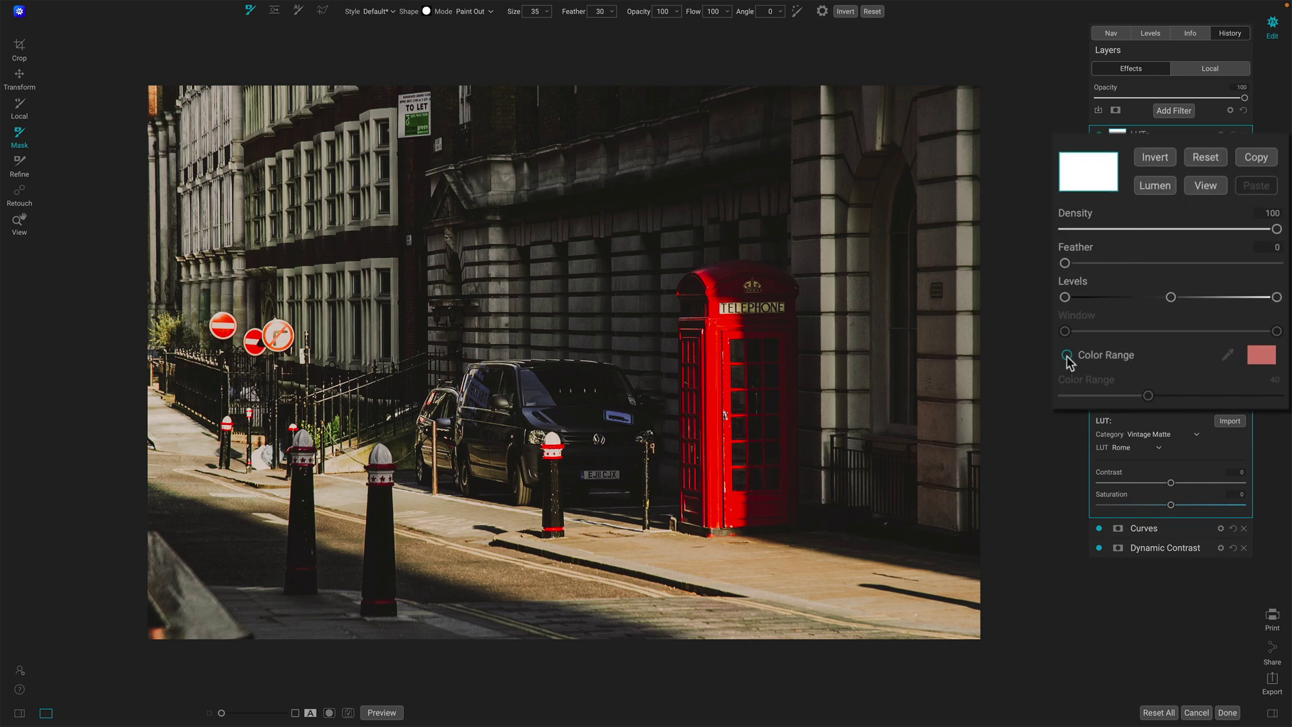
{"action": "left_click", "coordinate": [1066, 357]}
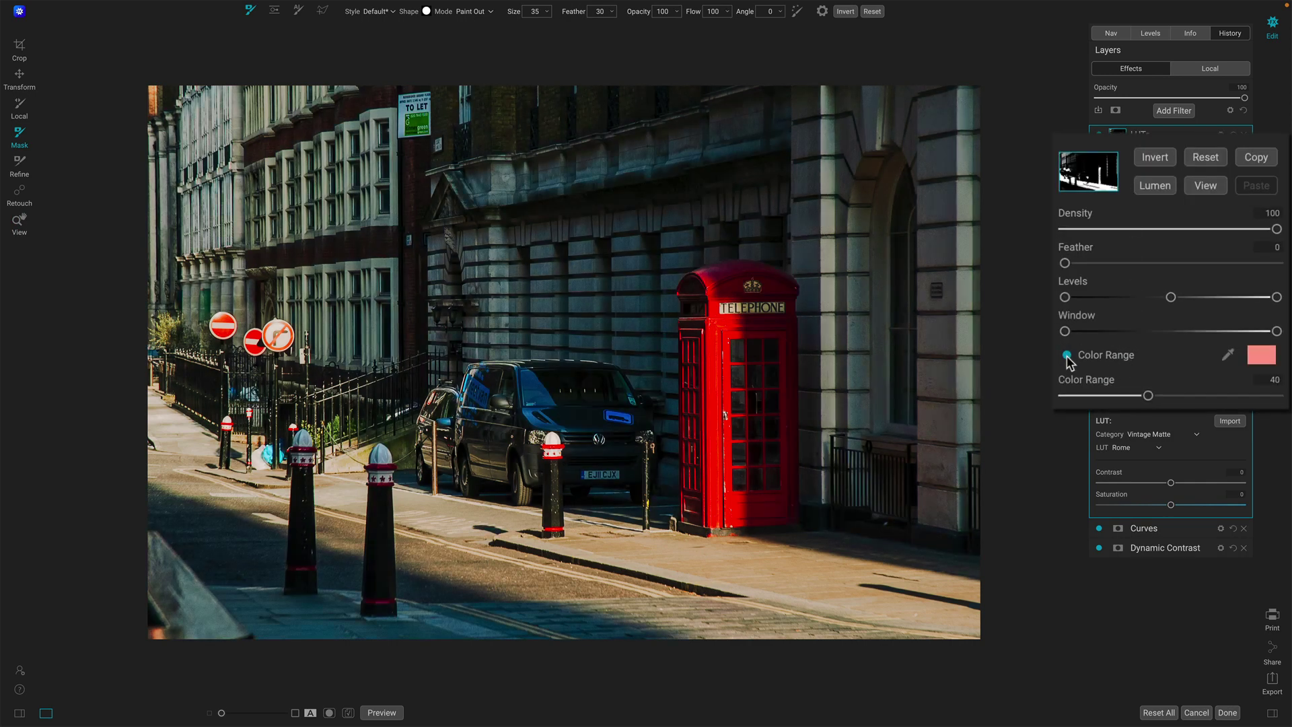
{"action": "left_click", "coordinate": [1228, 356]}
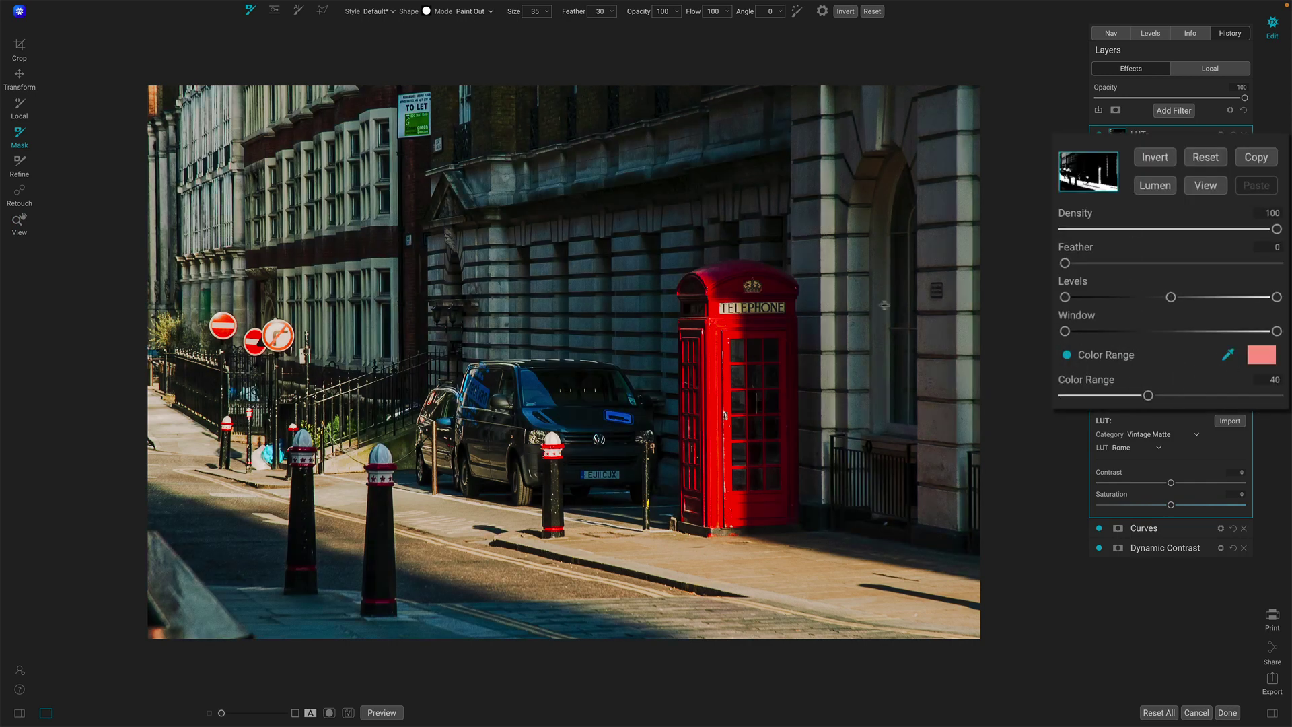
{"action": "left_click", "coordinate": [731, 287]}
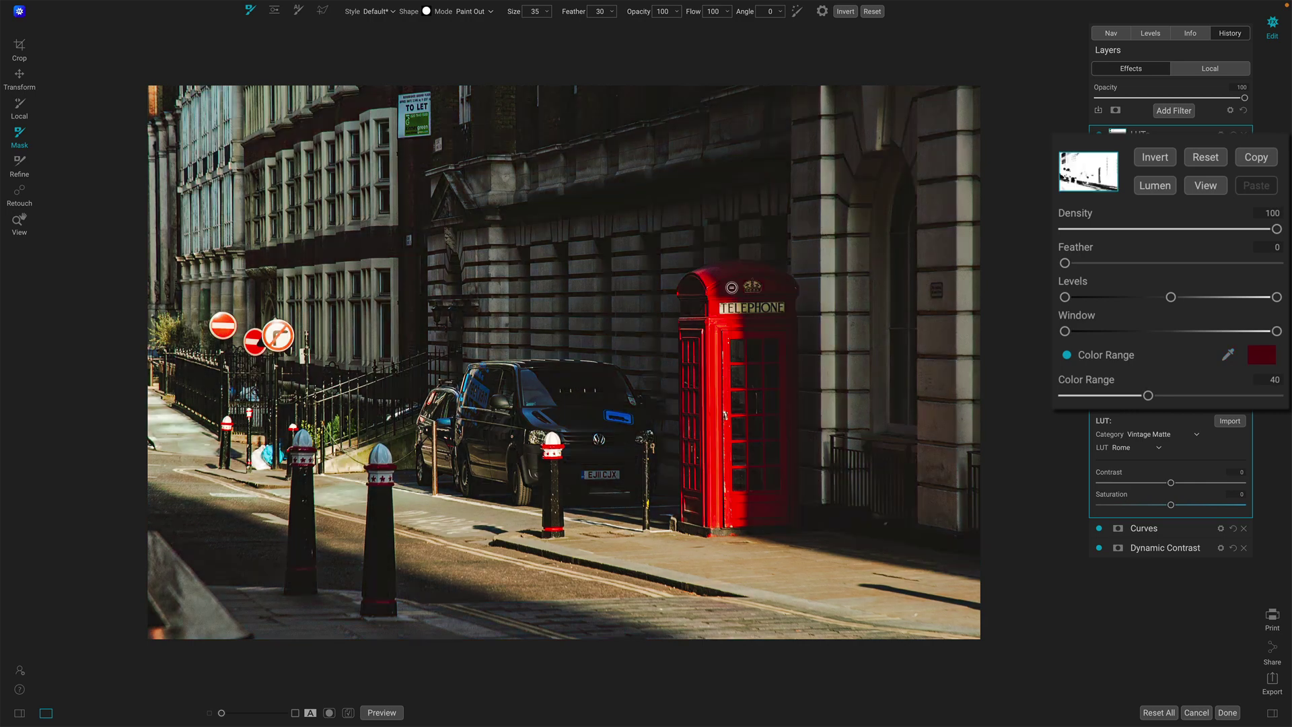
{"action": "left_click", "coordinate": [1204, 190]}
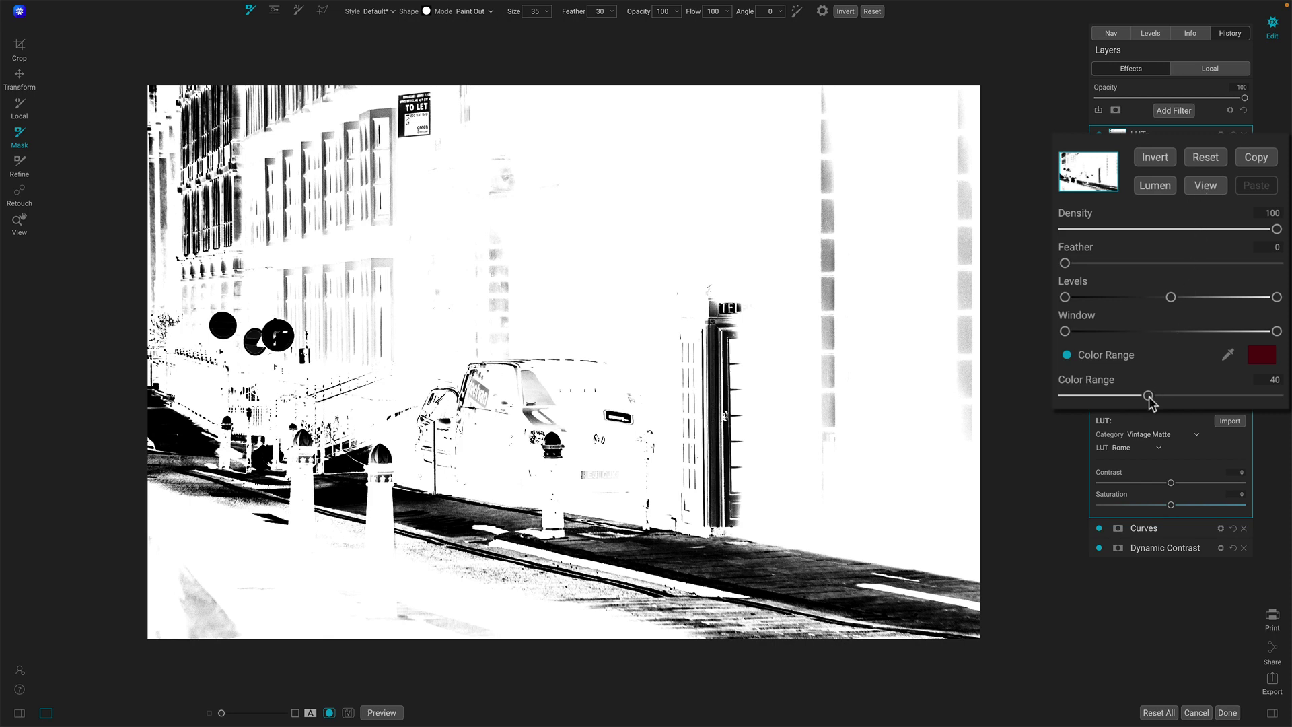
{"action": "left_click_drag", "start_coordinate": [1148, 399], "coordinate": [1115, 399]}
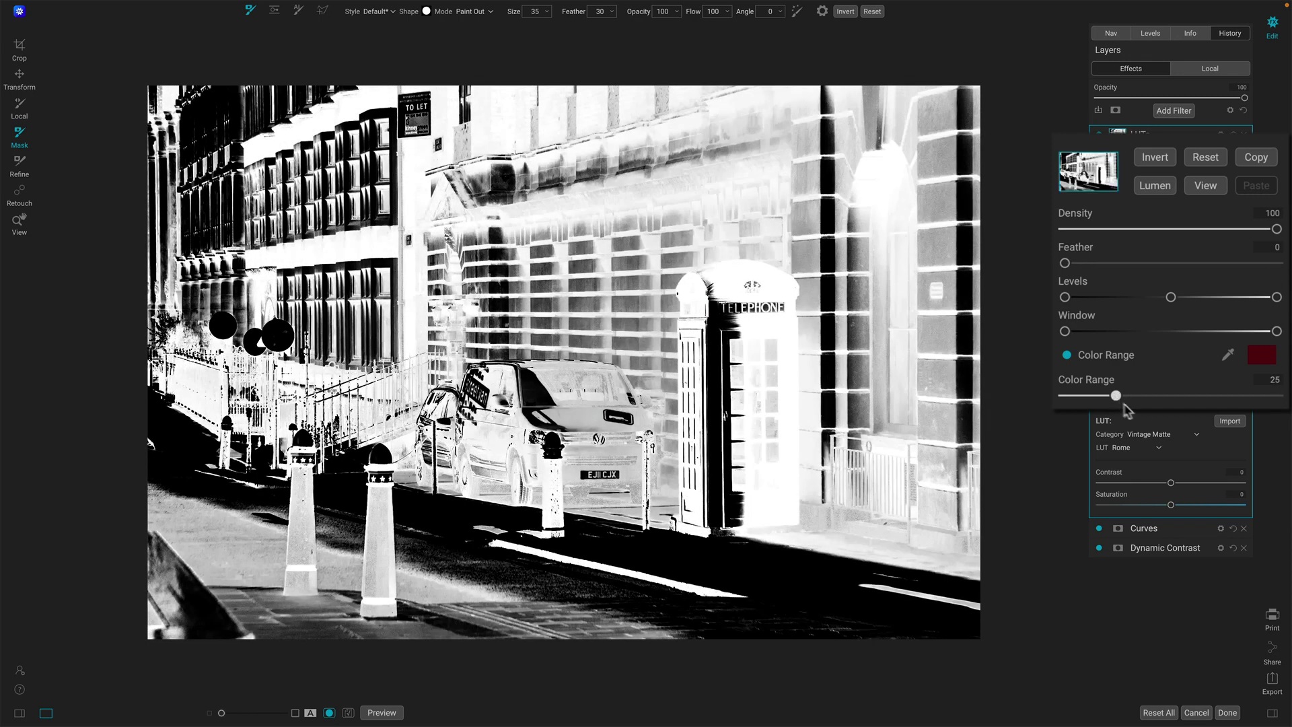
{"action": "left_click_drag", "start_coordinate": [1115, 400], "coordinate": [1120, 400]}
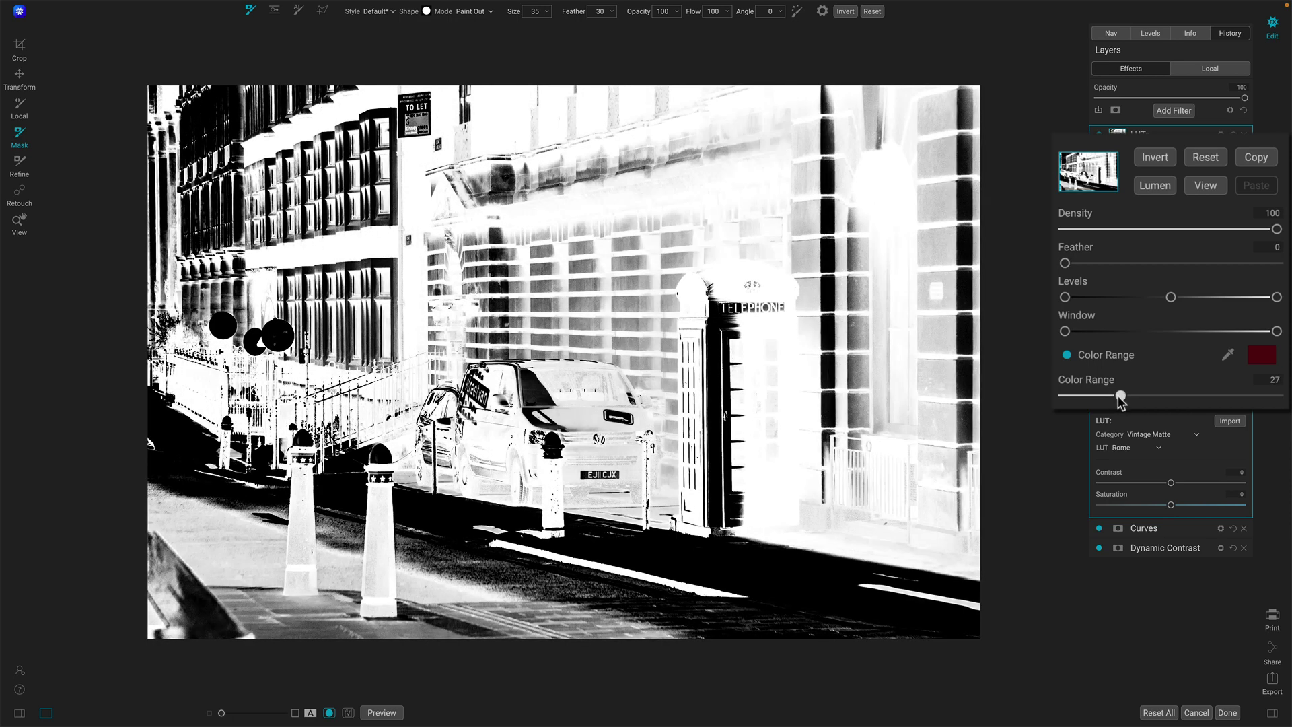
Step: Invert the LUT mask, set Color Range to 20 and Density to 95, and return to the colour photo
{"action": "left_click", "coordinate": [1153, 159]}
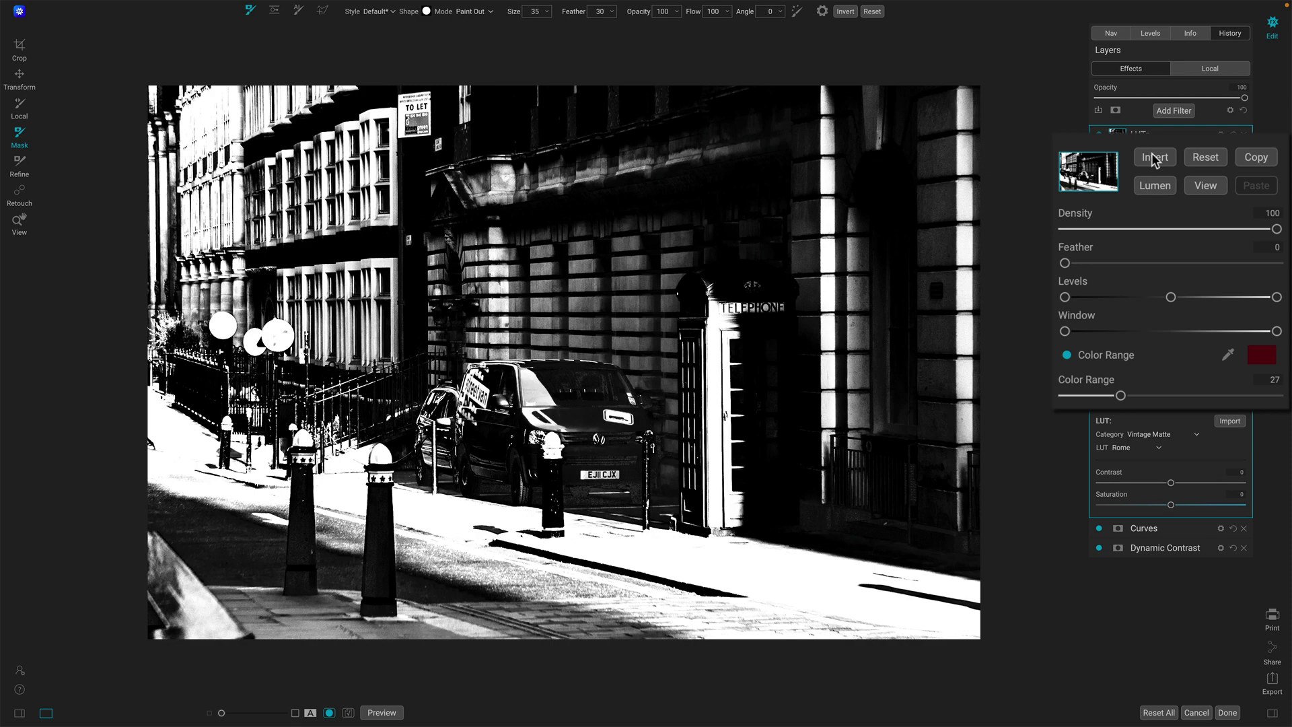
{"action": "left_click_drag", "start_coordinate": [1120, 397], "coordinate": [1106, 399]}
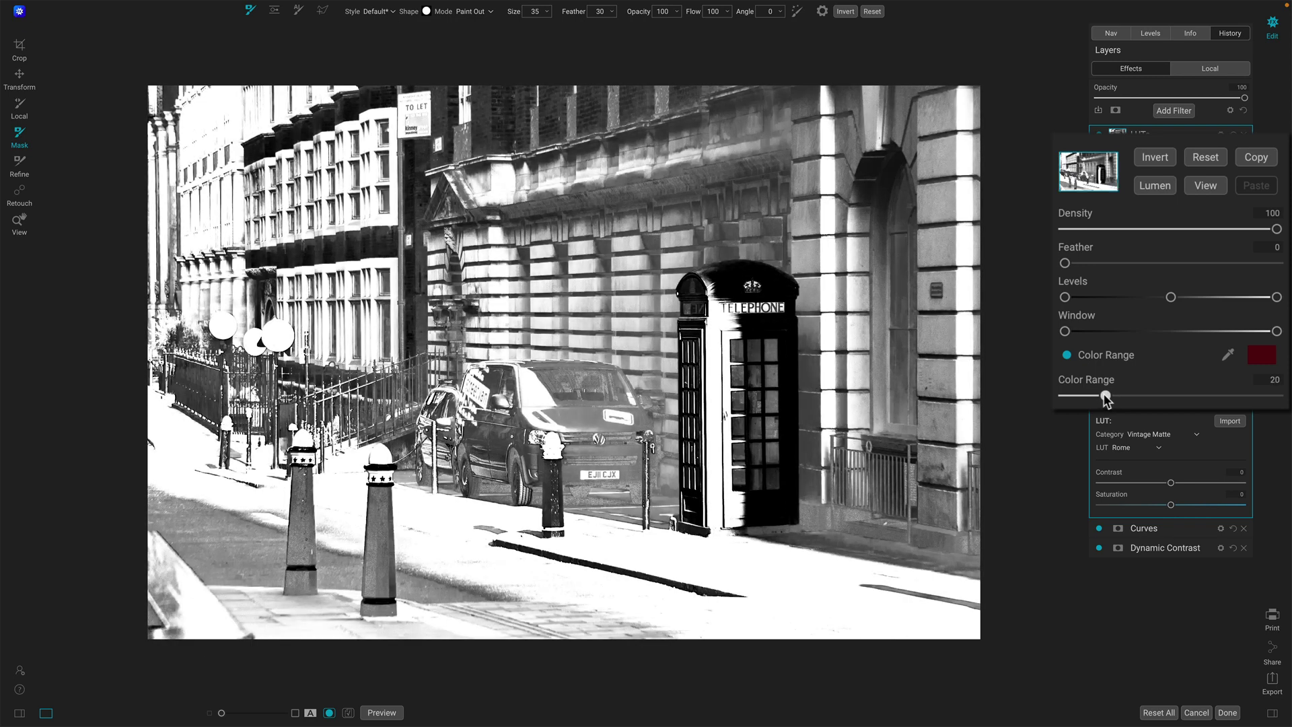
{"action": "left_click_drag", "start_coordinate": [1277, 230], "coordinate": [1257, 232]}
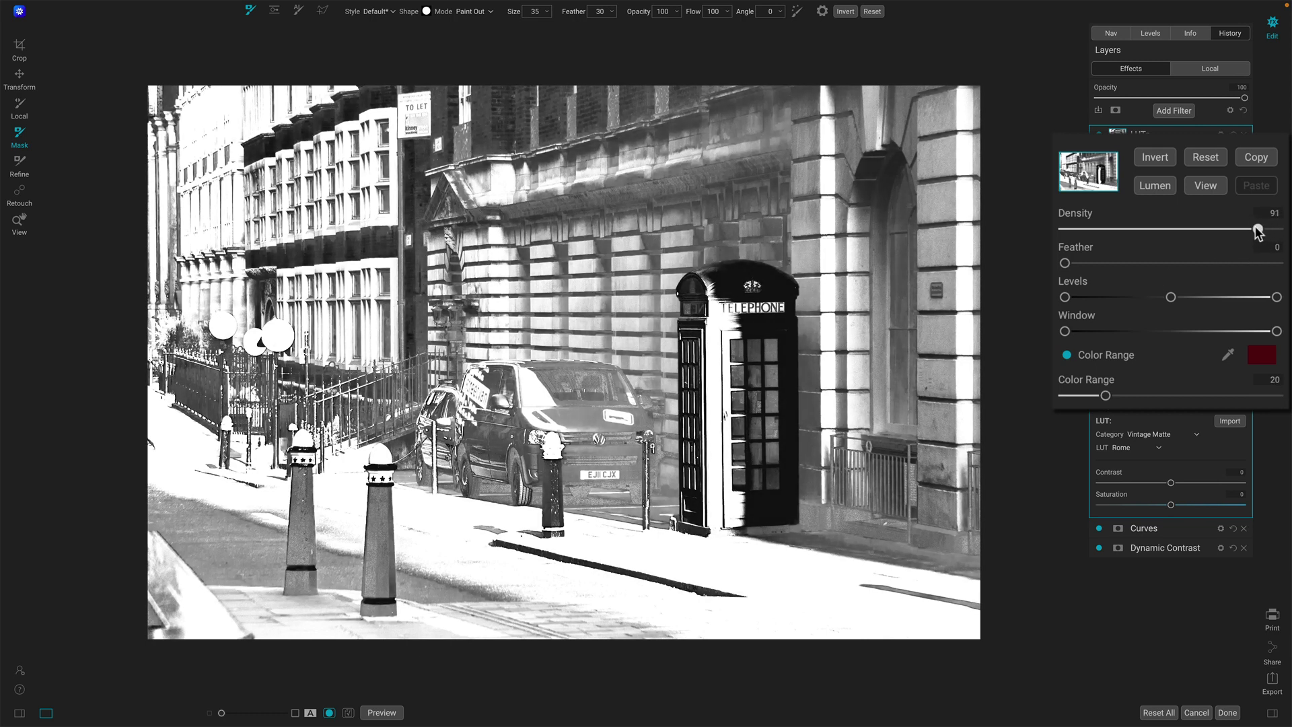
{"action": "left_click", "coordinate": [1204, 188]}
{"action": "mouse_move", "coordinate": [1258, 230]}
{"action": "left_mouse_down"}
{"action": "mouse_move", "coordinate": [1185, 233]}
{"action": "mouse_move", "coordinate": [1267, 230]}
{"action": "left_mouse_up"}
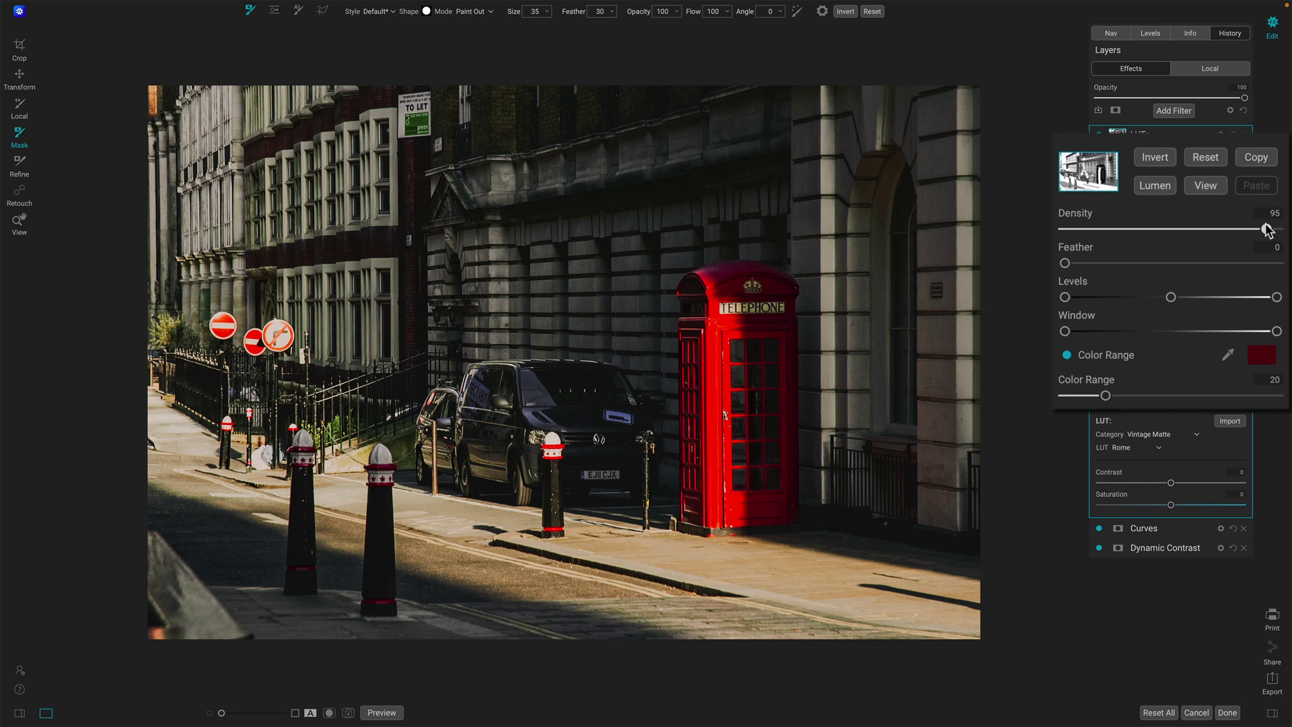
{"action": "left_click", "coordinate": [1205, 159]}
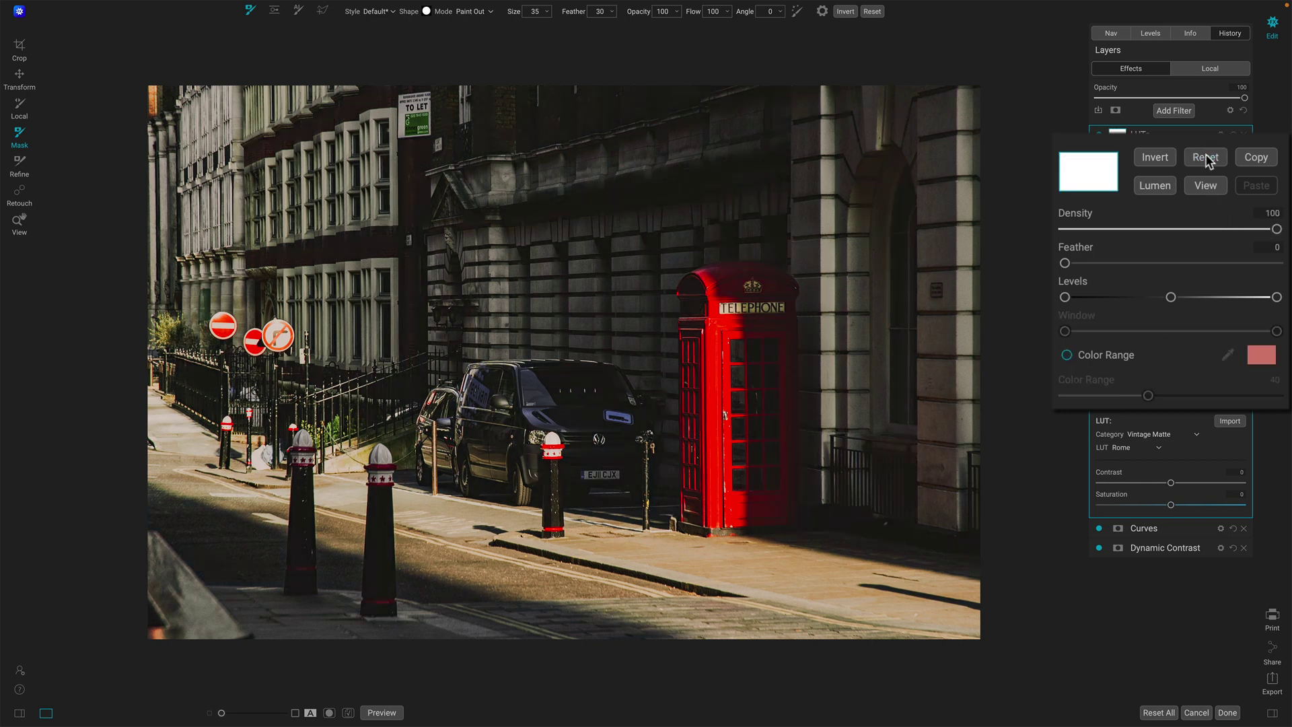
{"action": "key", "text": "ctrl+z"}
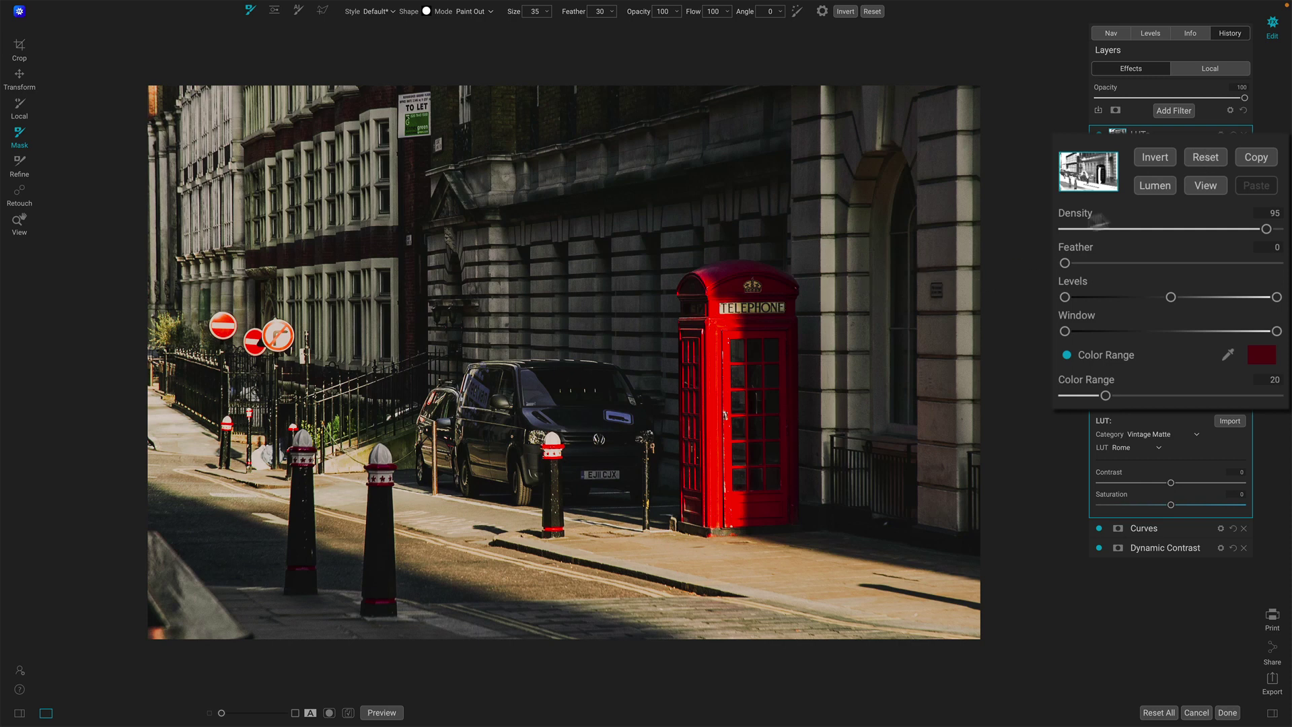
{"action": "left_click", "coordinate": [1204, 156]}
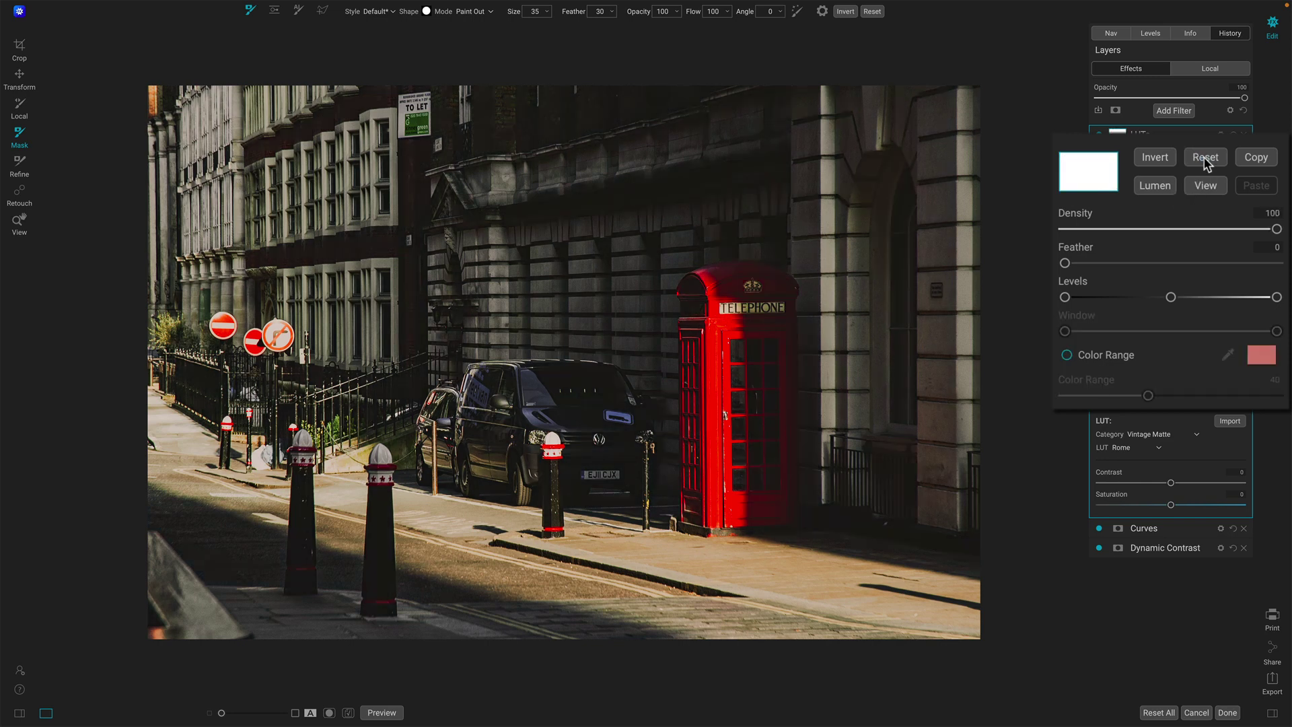
{"action": "key", "text": "ctrl+z"}
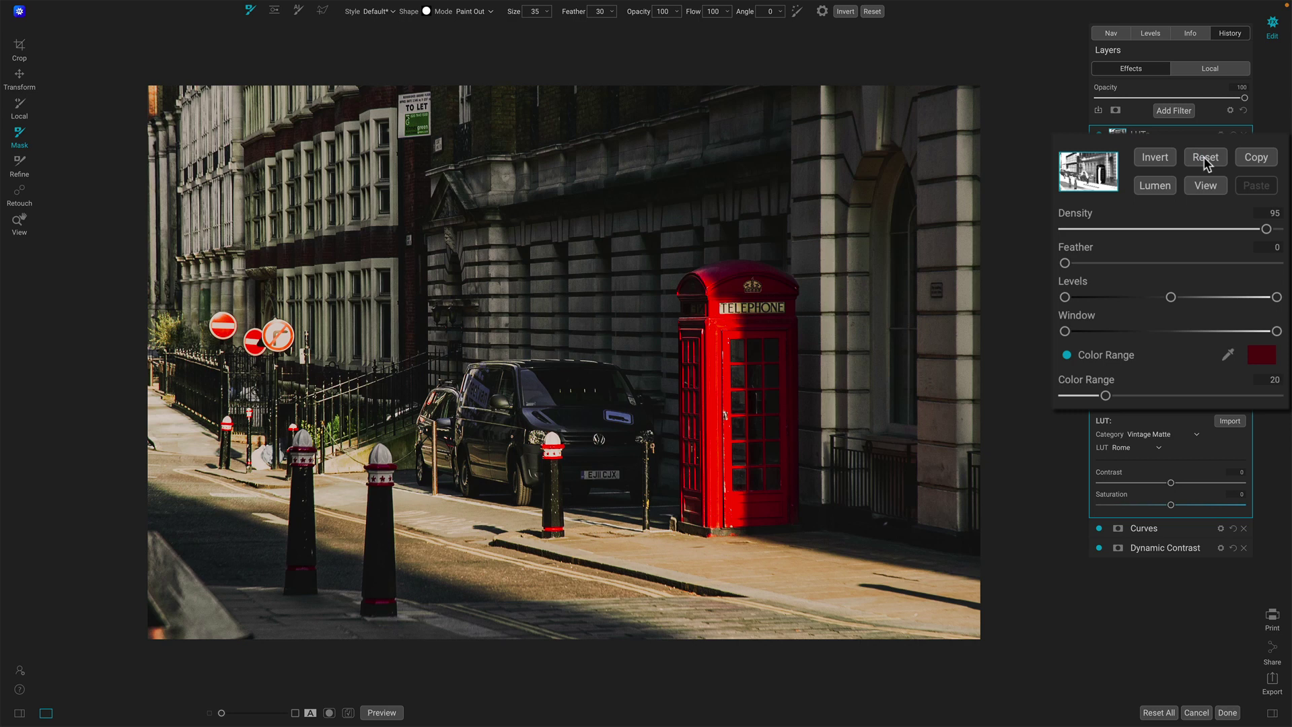